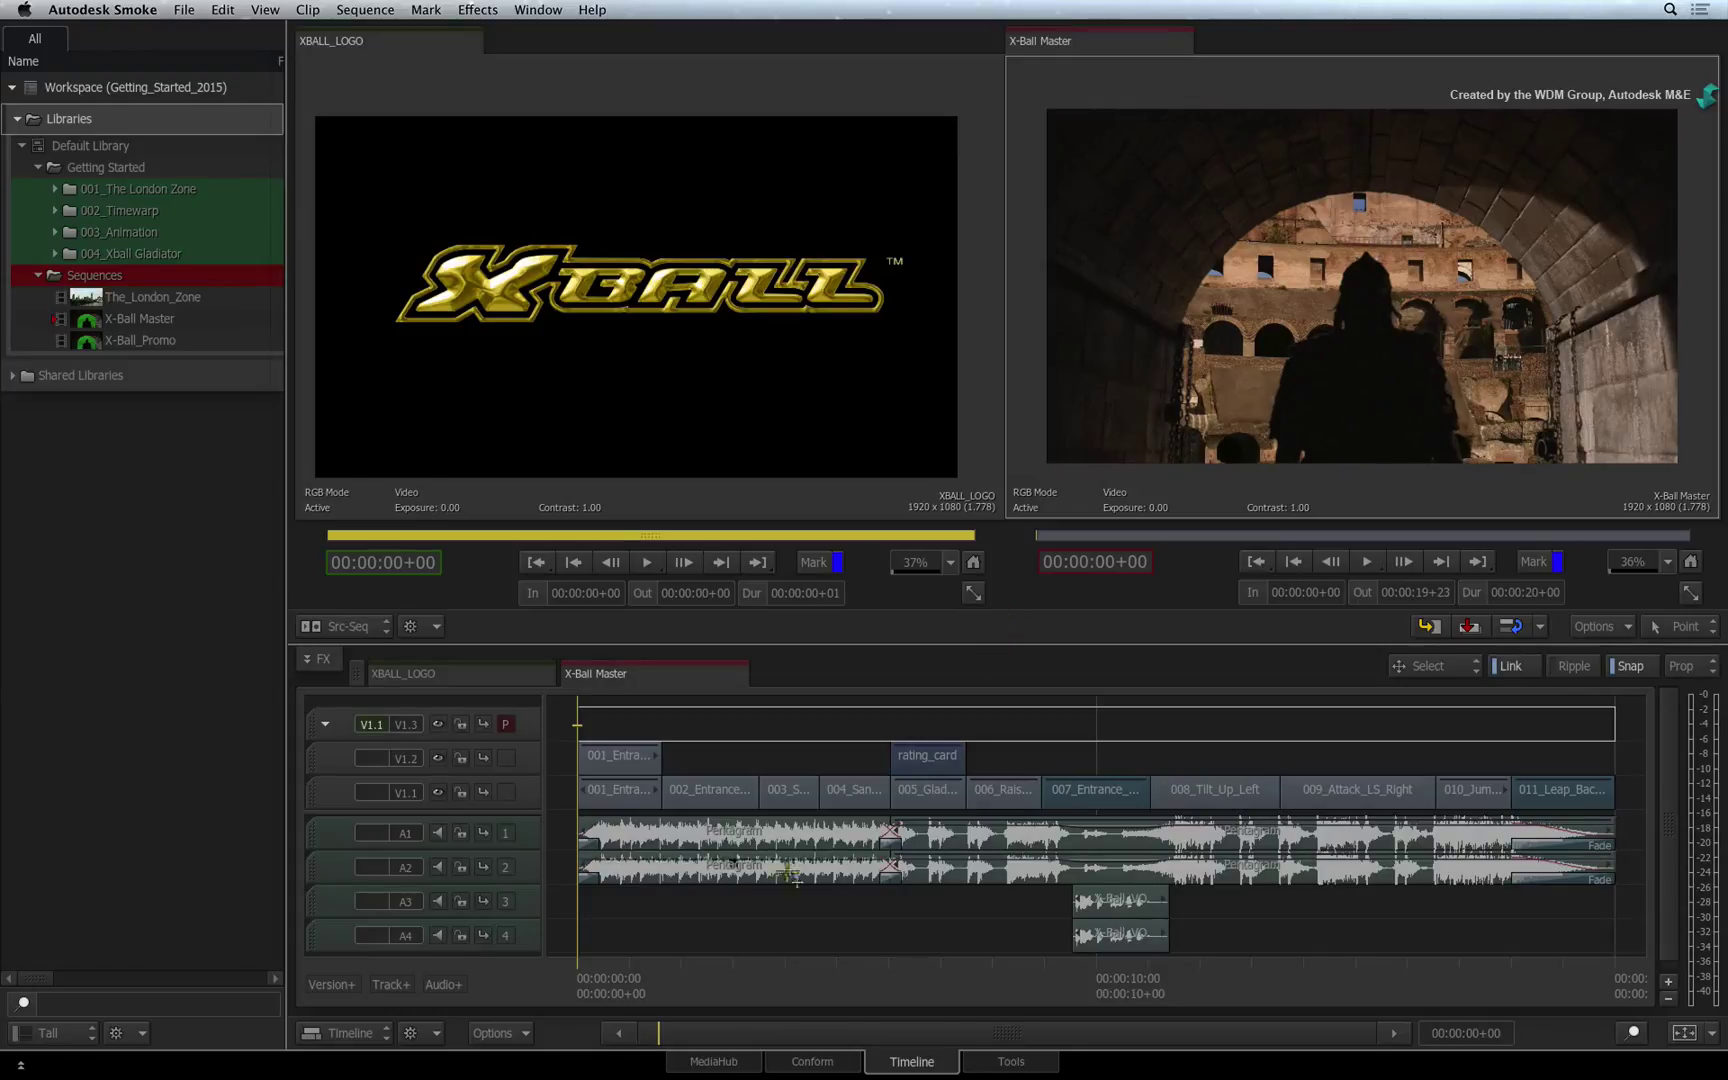
Step: In MediaHub, browse for Archives and open the My Archive folder on MEDIA_STORE
left_click(746, 1060)
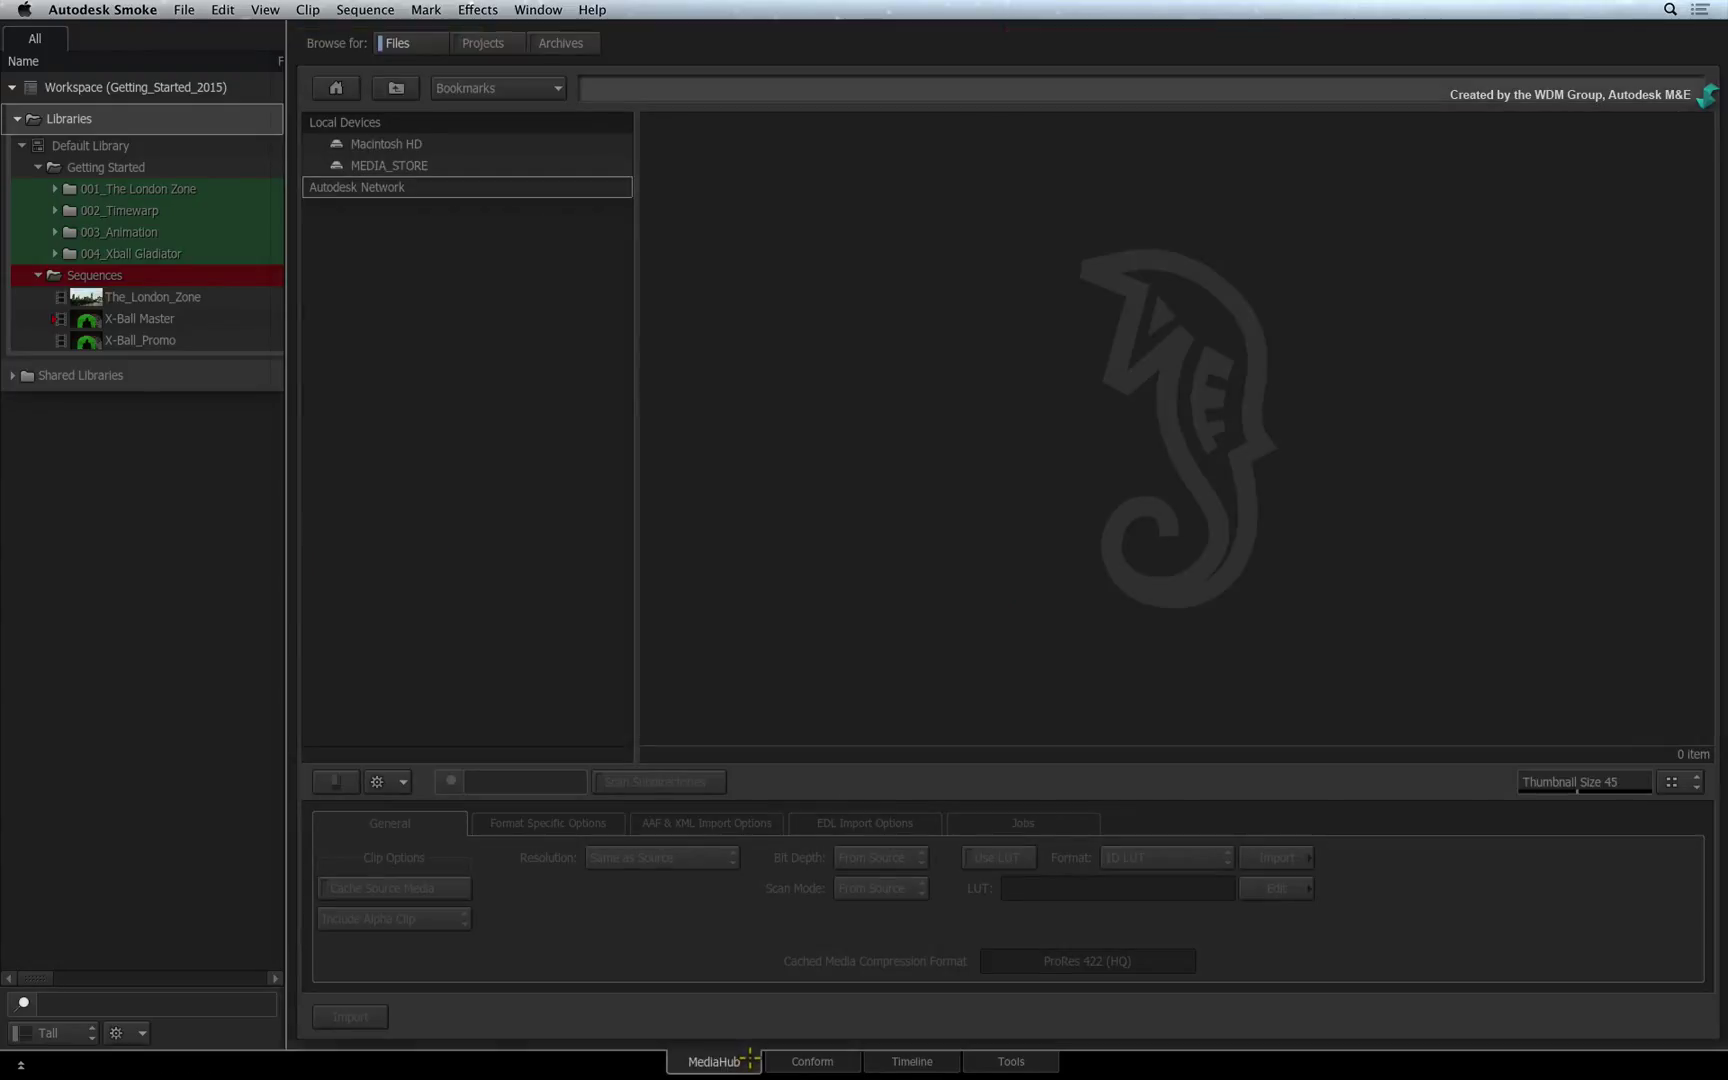
left_click(572, 45)
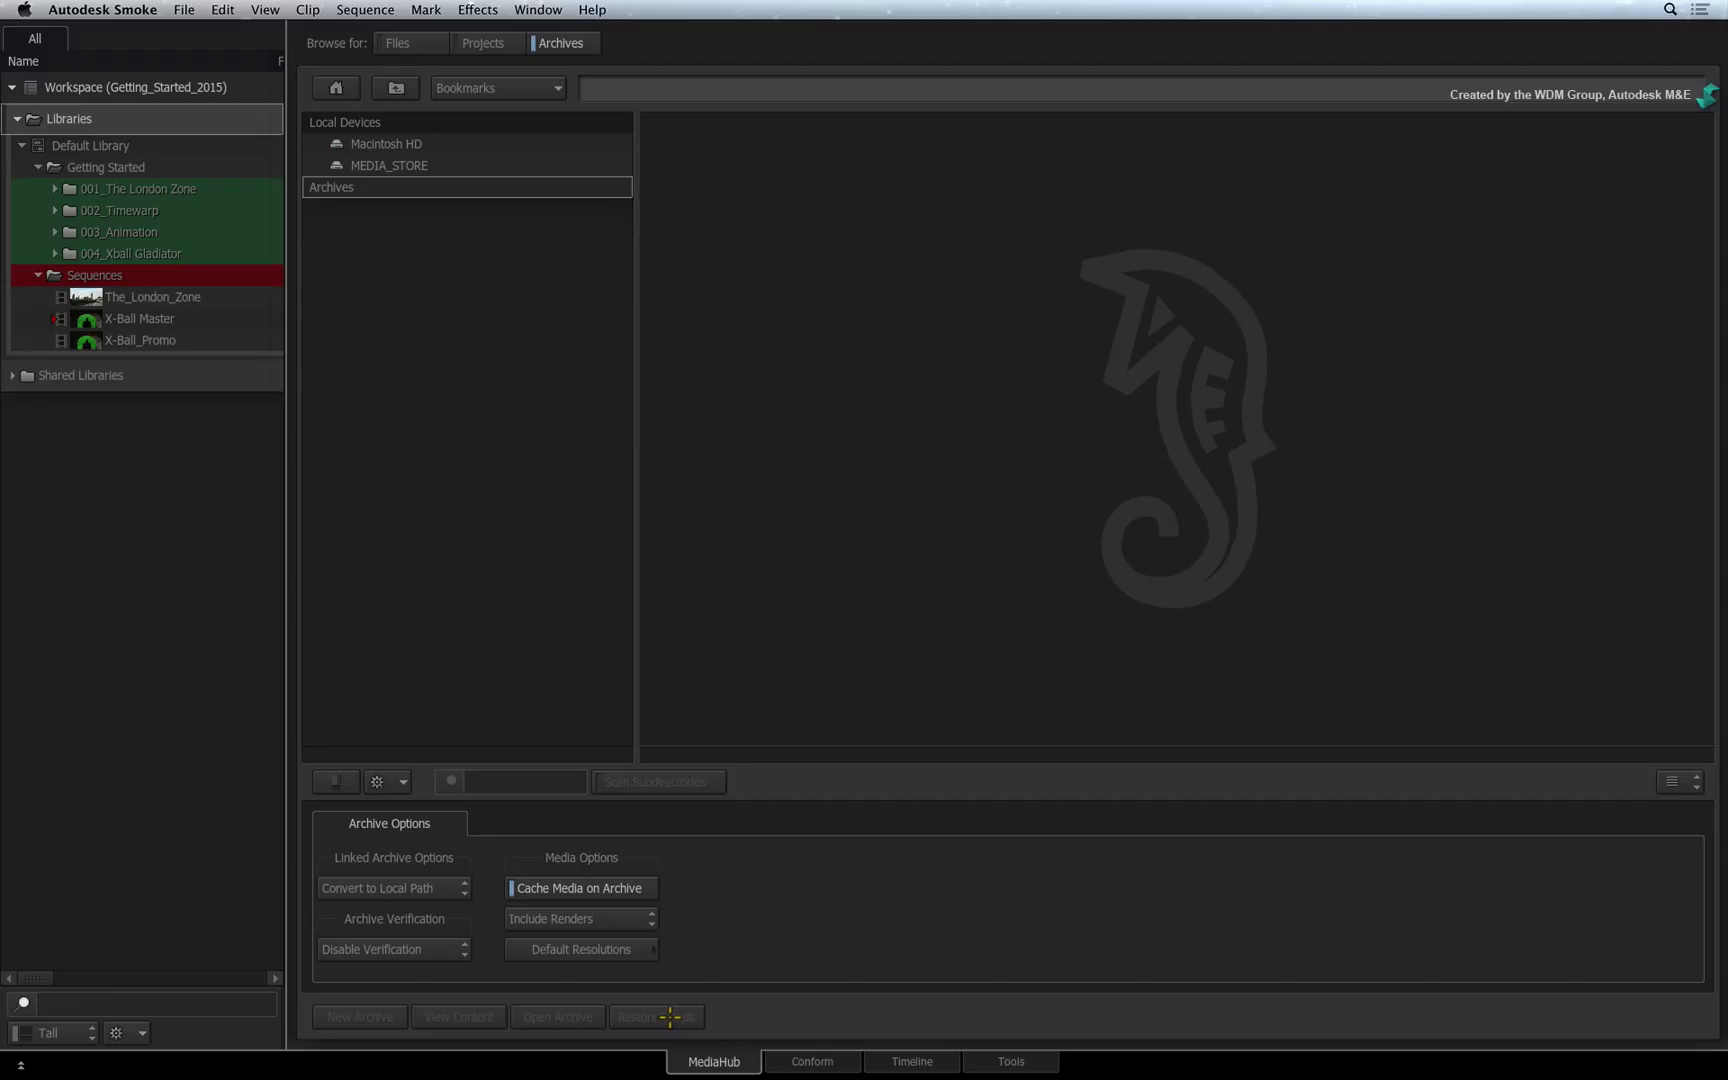
left_click(405, 165)
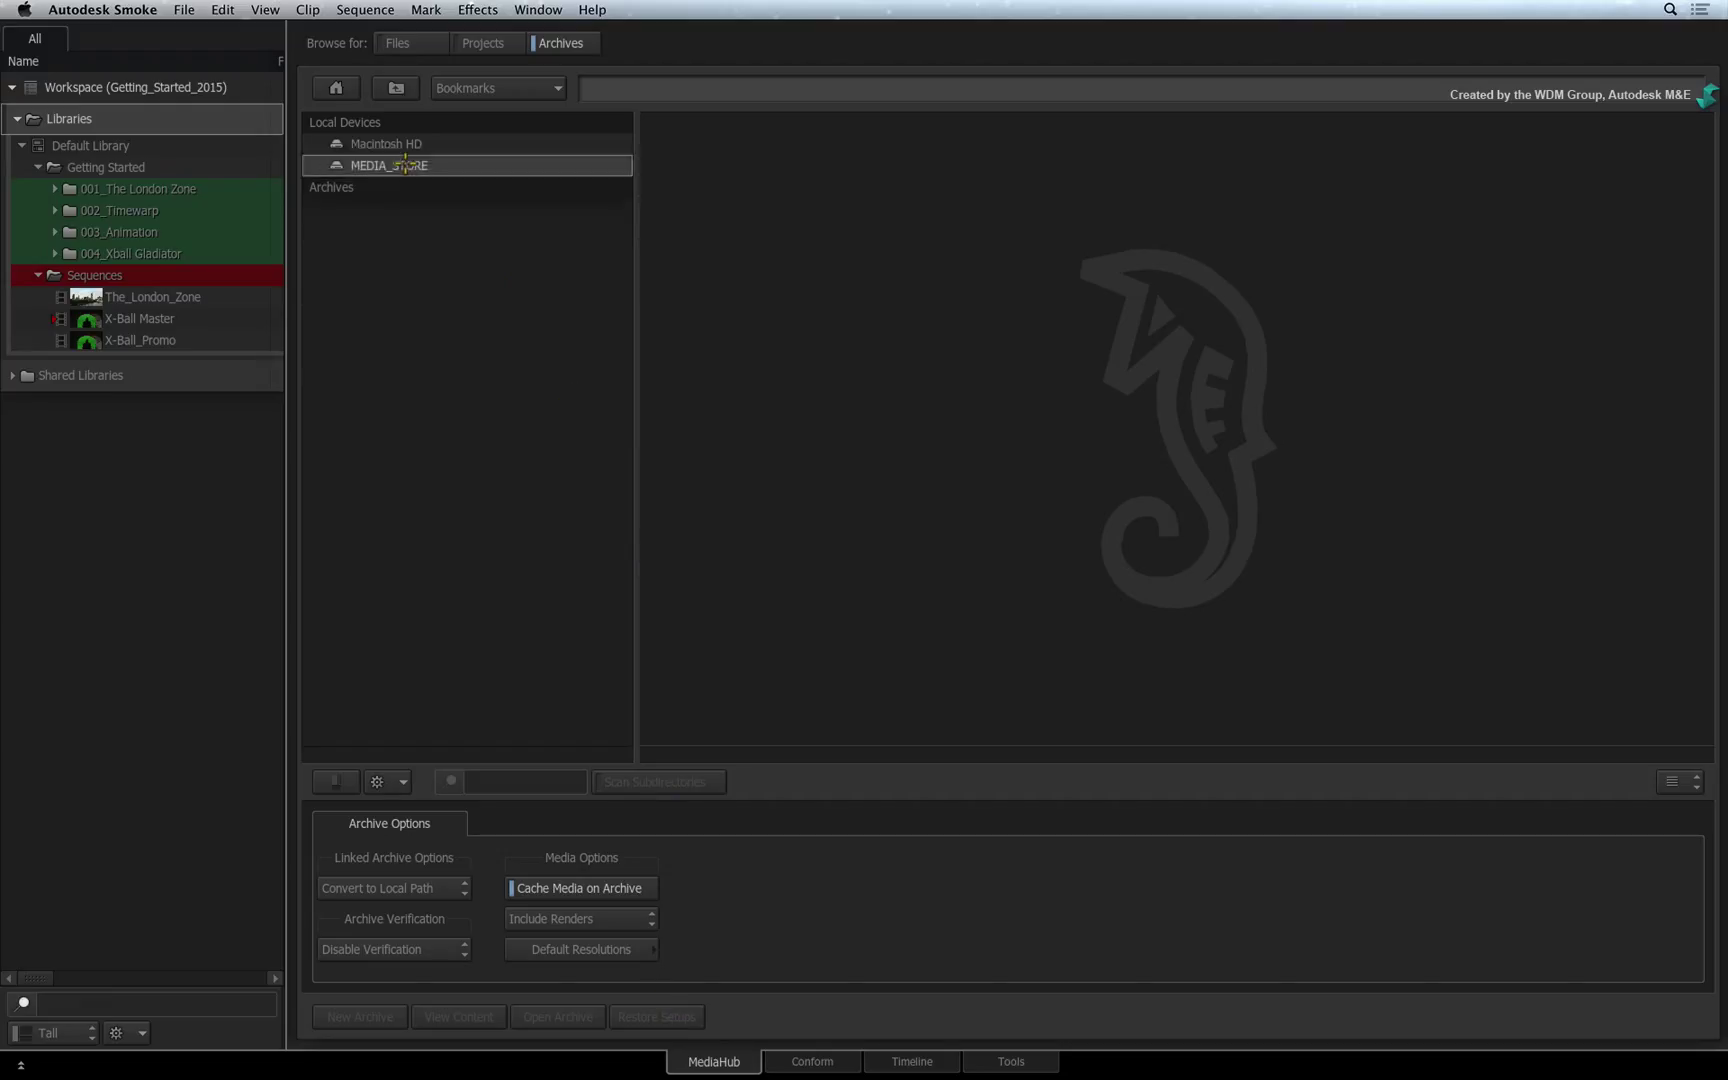
double_click(405, 165)
double_click(404, 187)
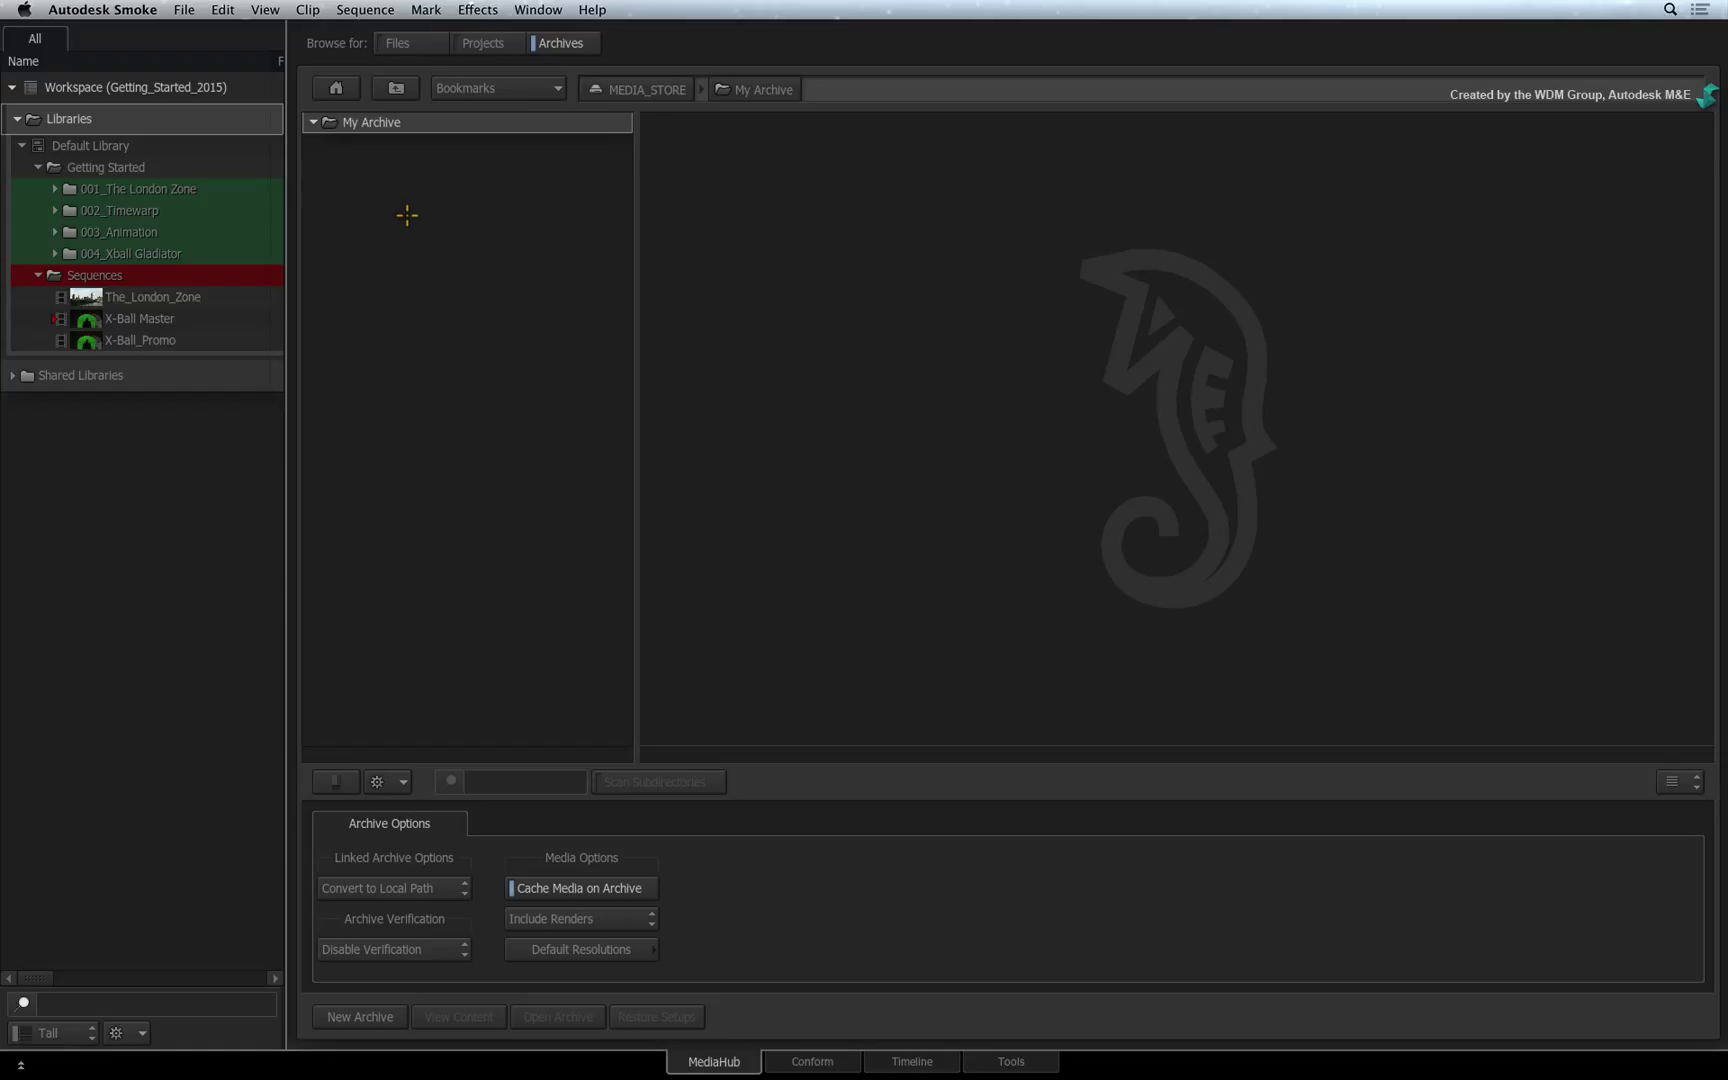
Step: Create a new archive named Getting_Started_2015, trimming _Archive from the name, with the 1GB (Default) limit
left_click(342, 1014)
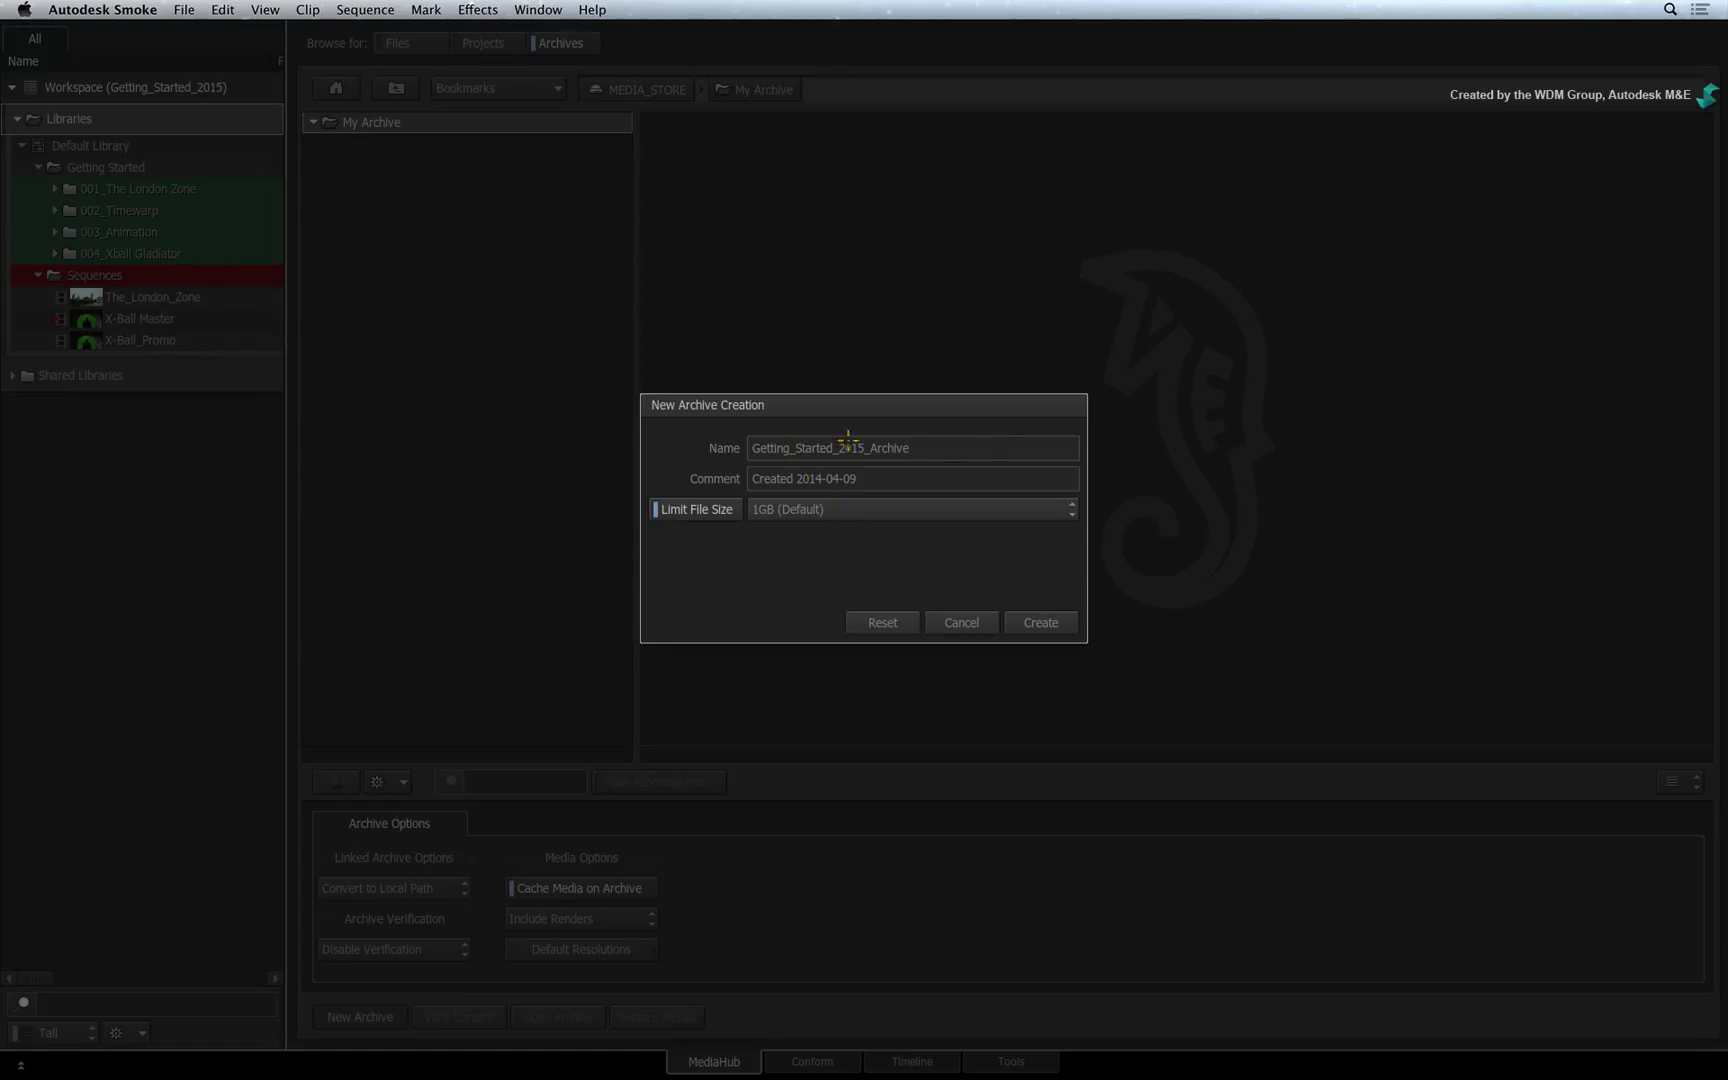
left_click(954, 447)
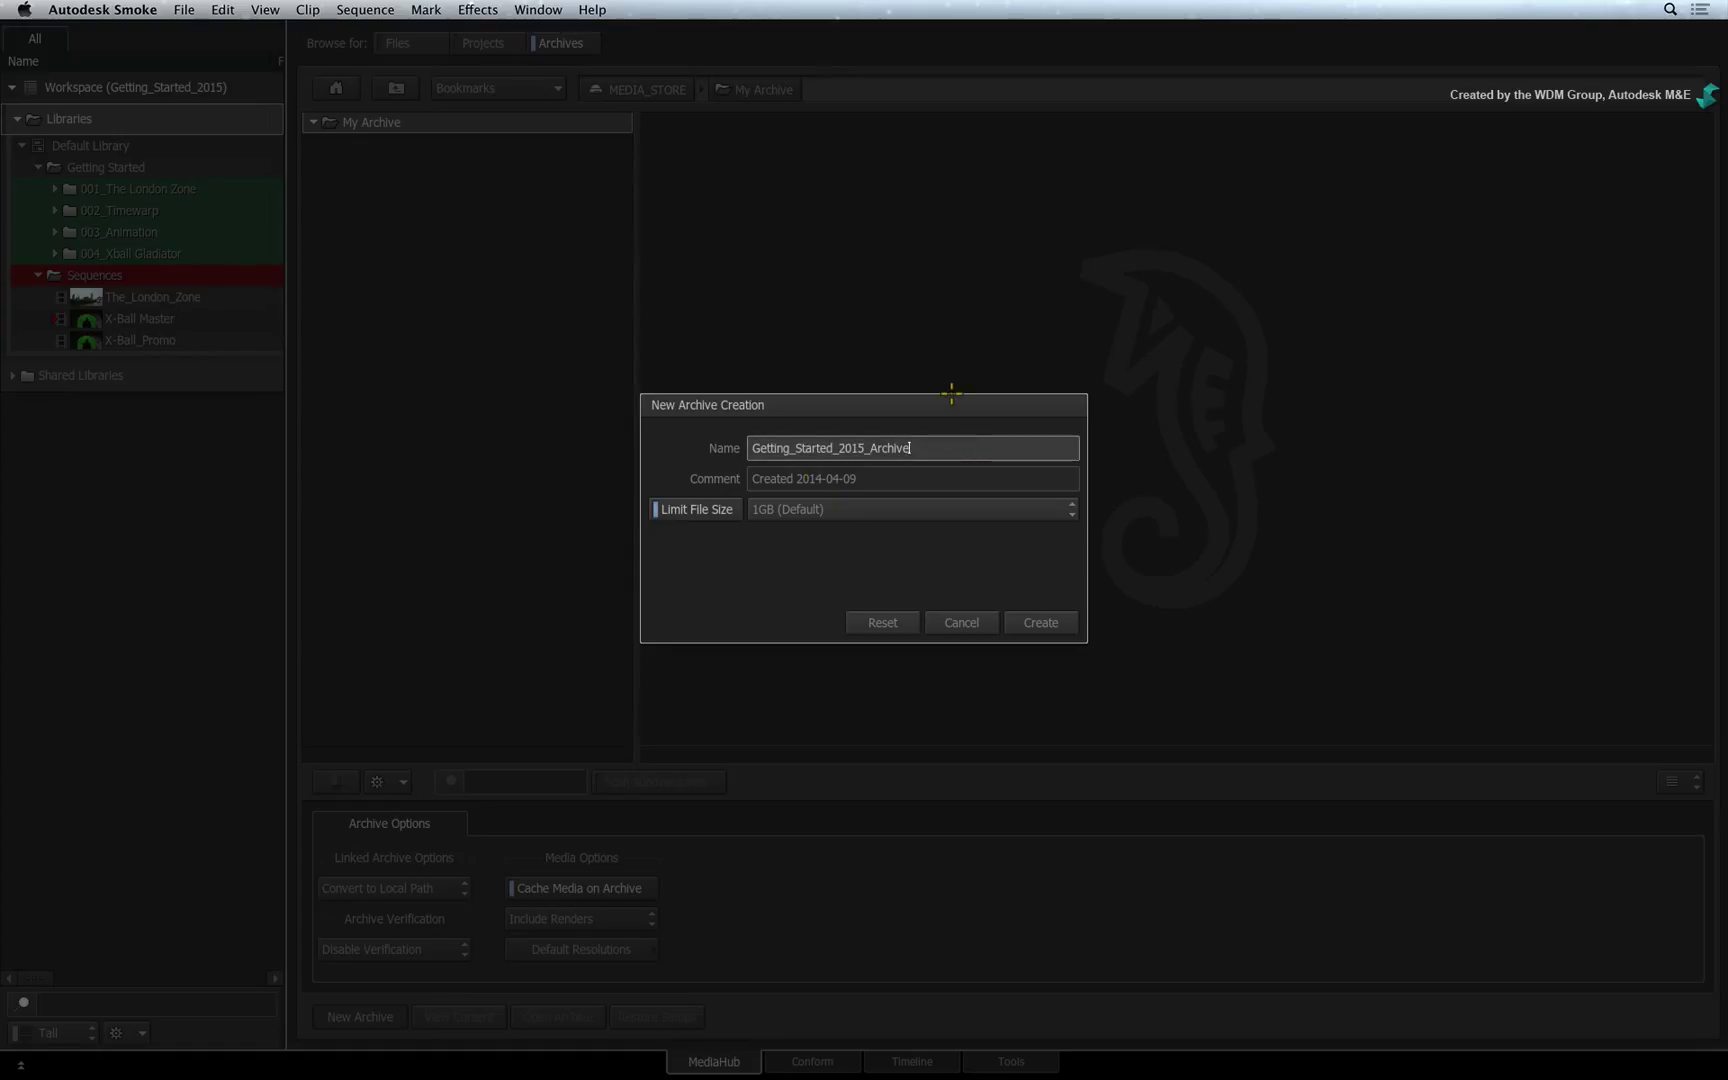
key("BackSpace")
key("BackSpace")
key("BackSpace")
key("BackSpace")
key("BackSpace")
key("BackSpace")
key("BackSpace")
key("BackSpace")
key("Return")
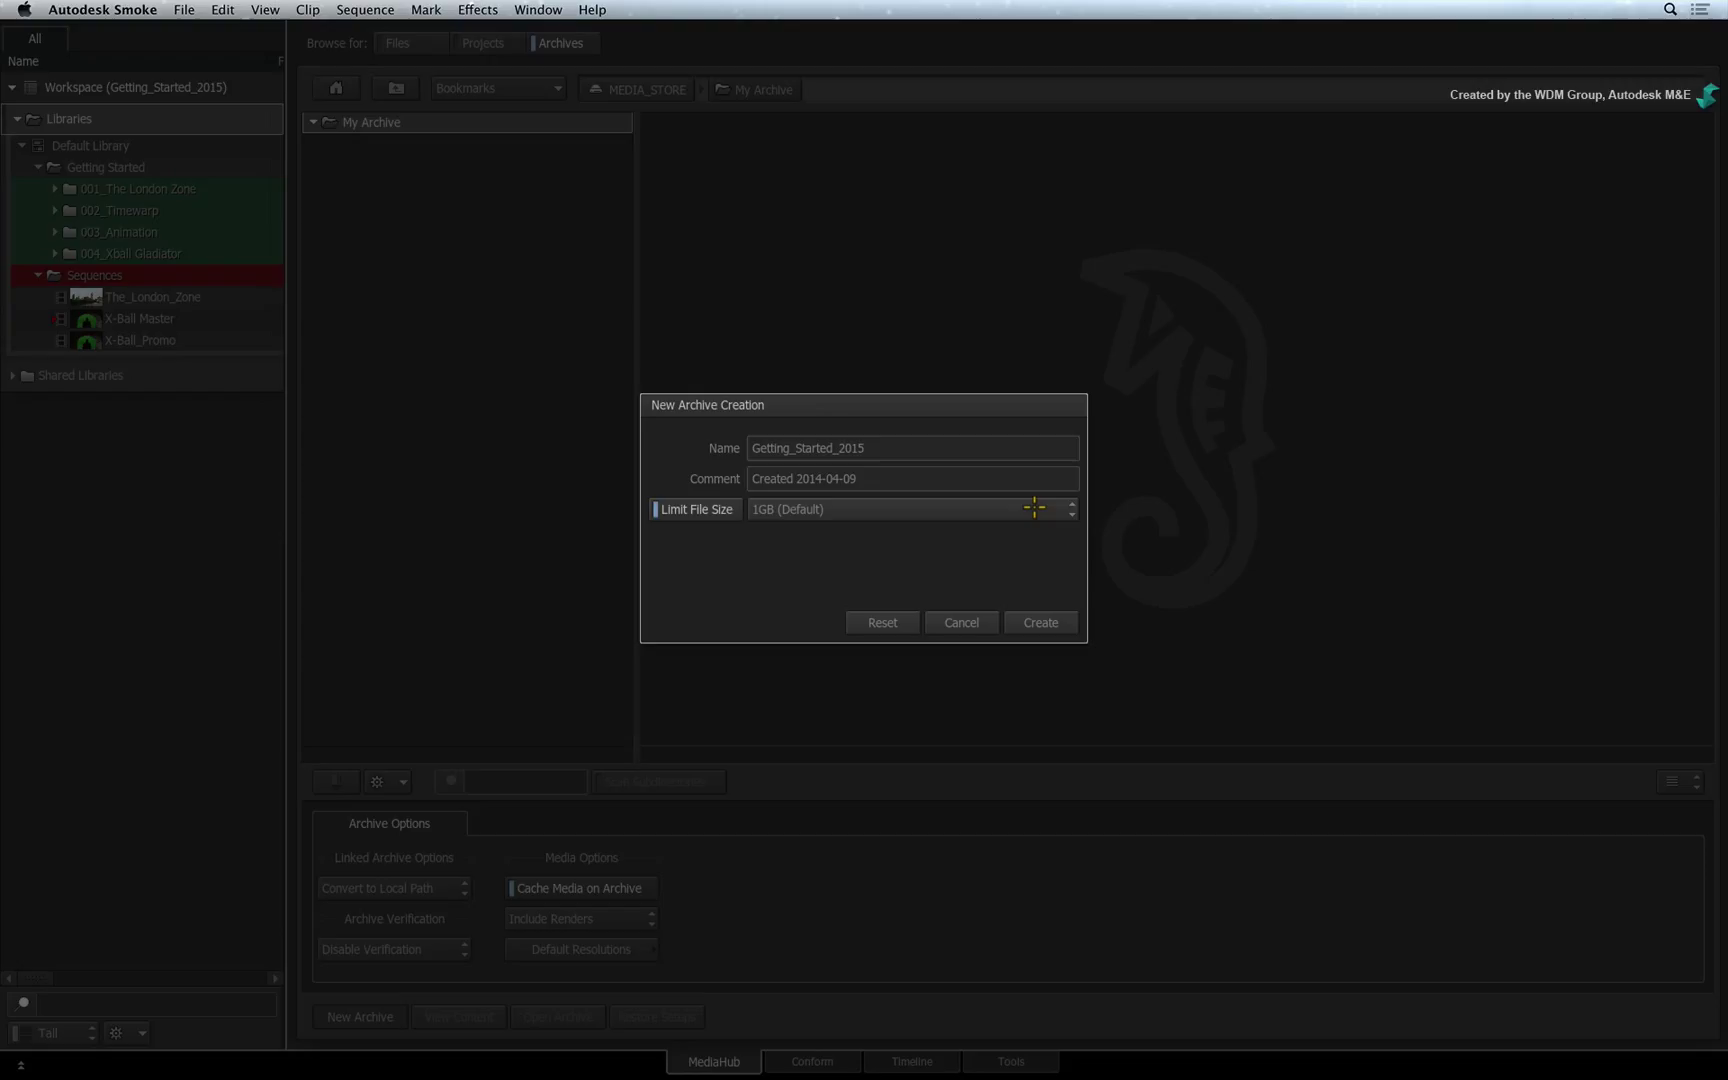
left_click(1034, 508)
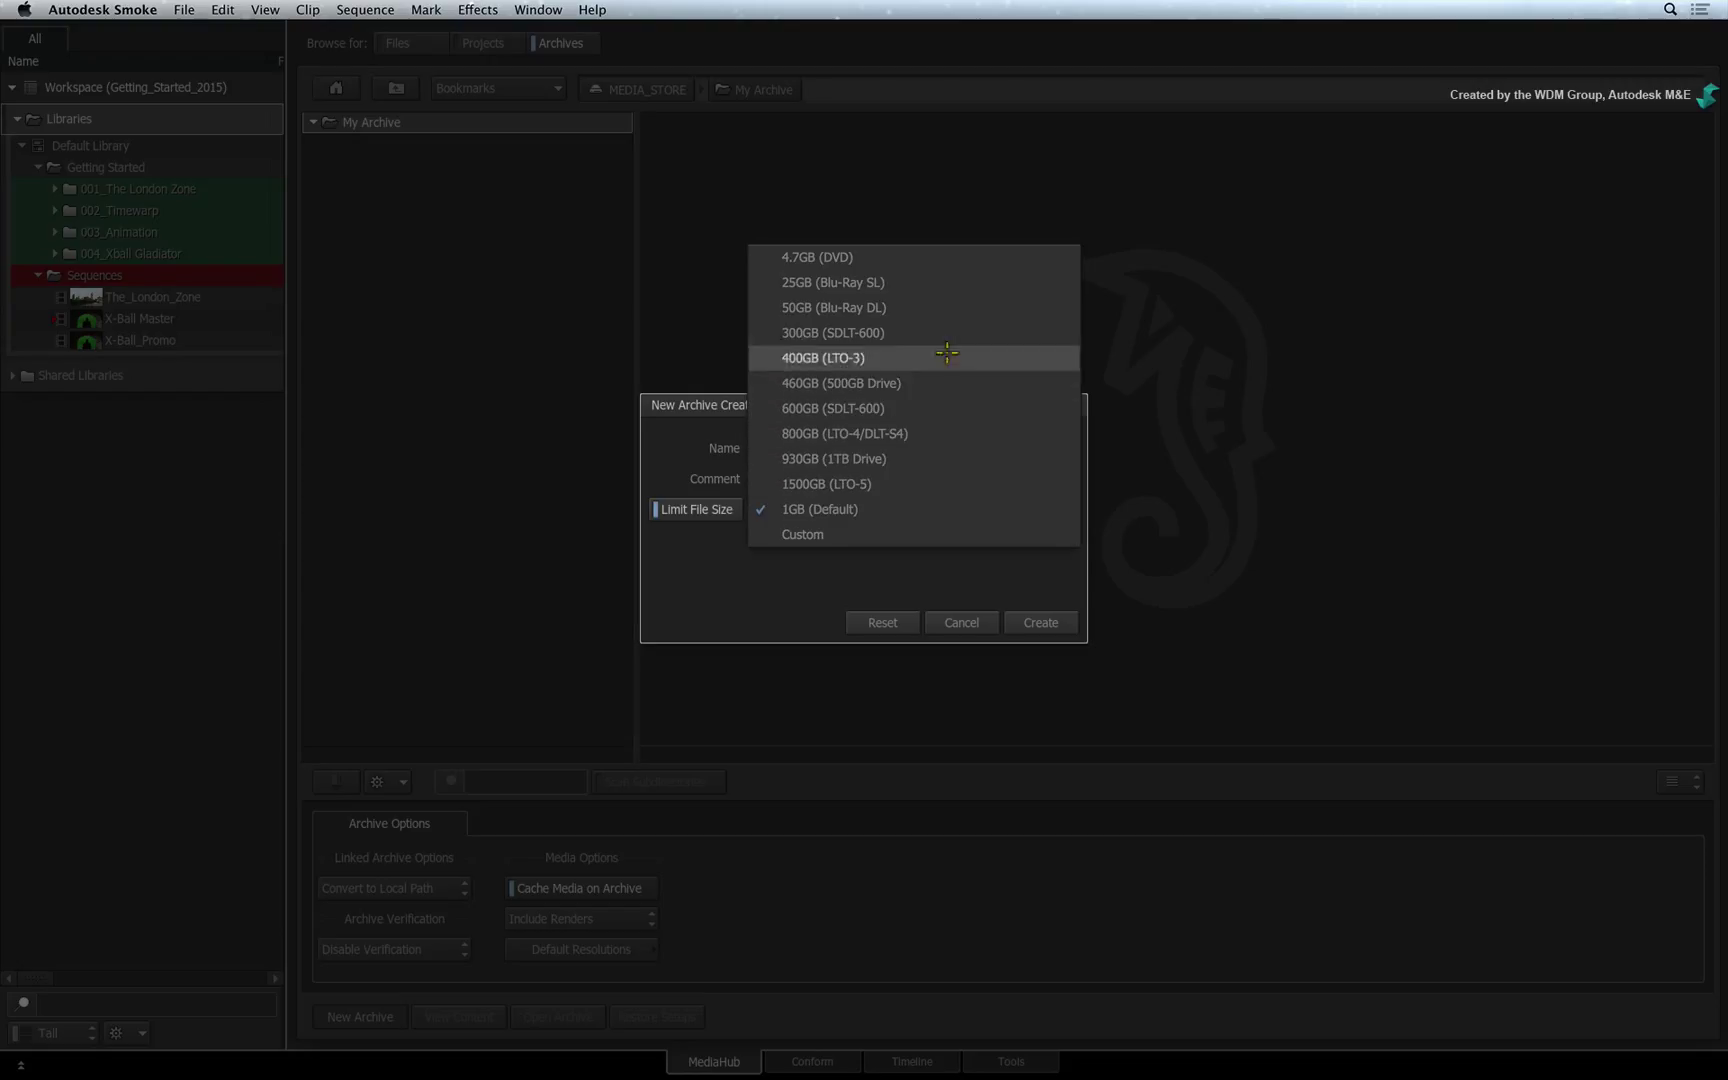
left_click(937, 512)
left_click(1014, 622)
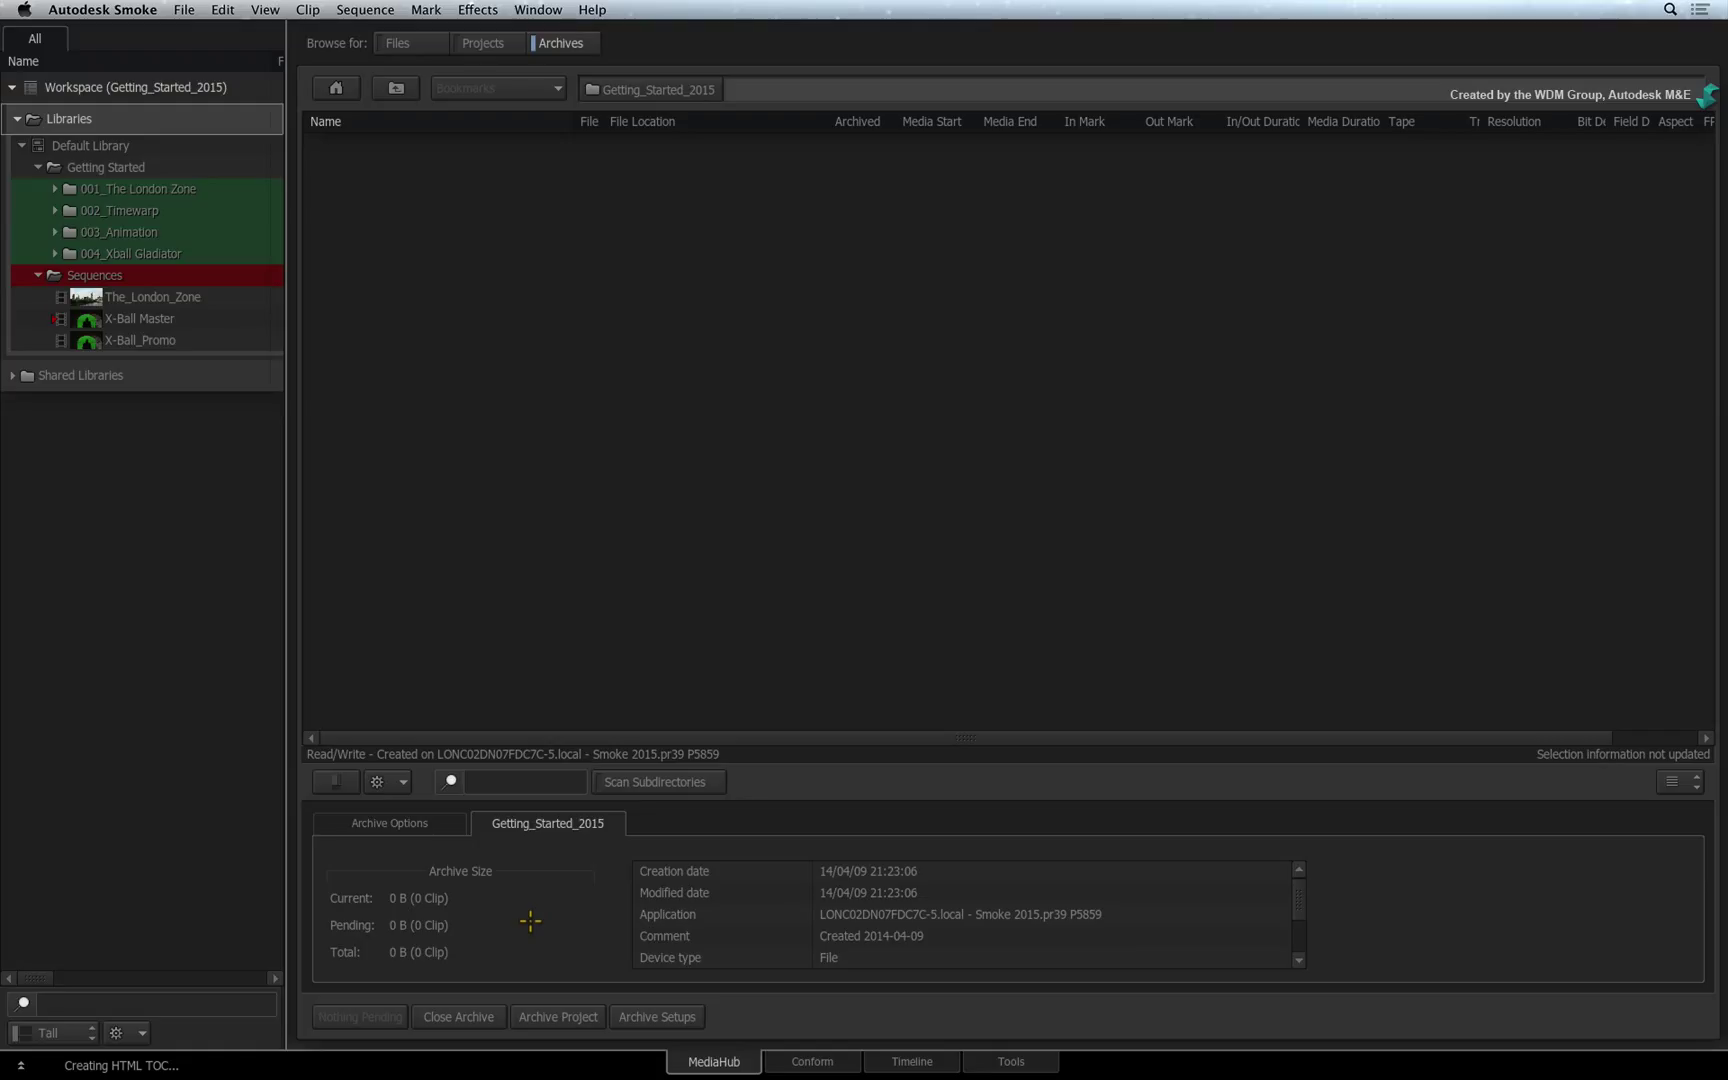
Step: In Archive Options, turn off Cache Media on Archive and choose Exclude Renders and Cache
left_click(460, 824)
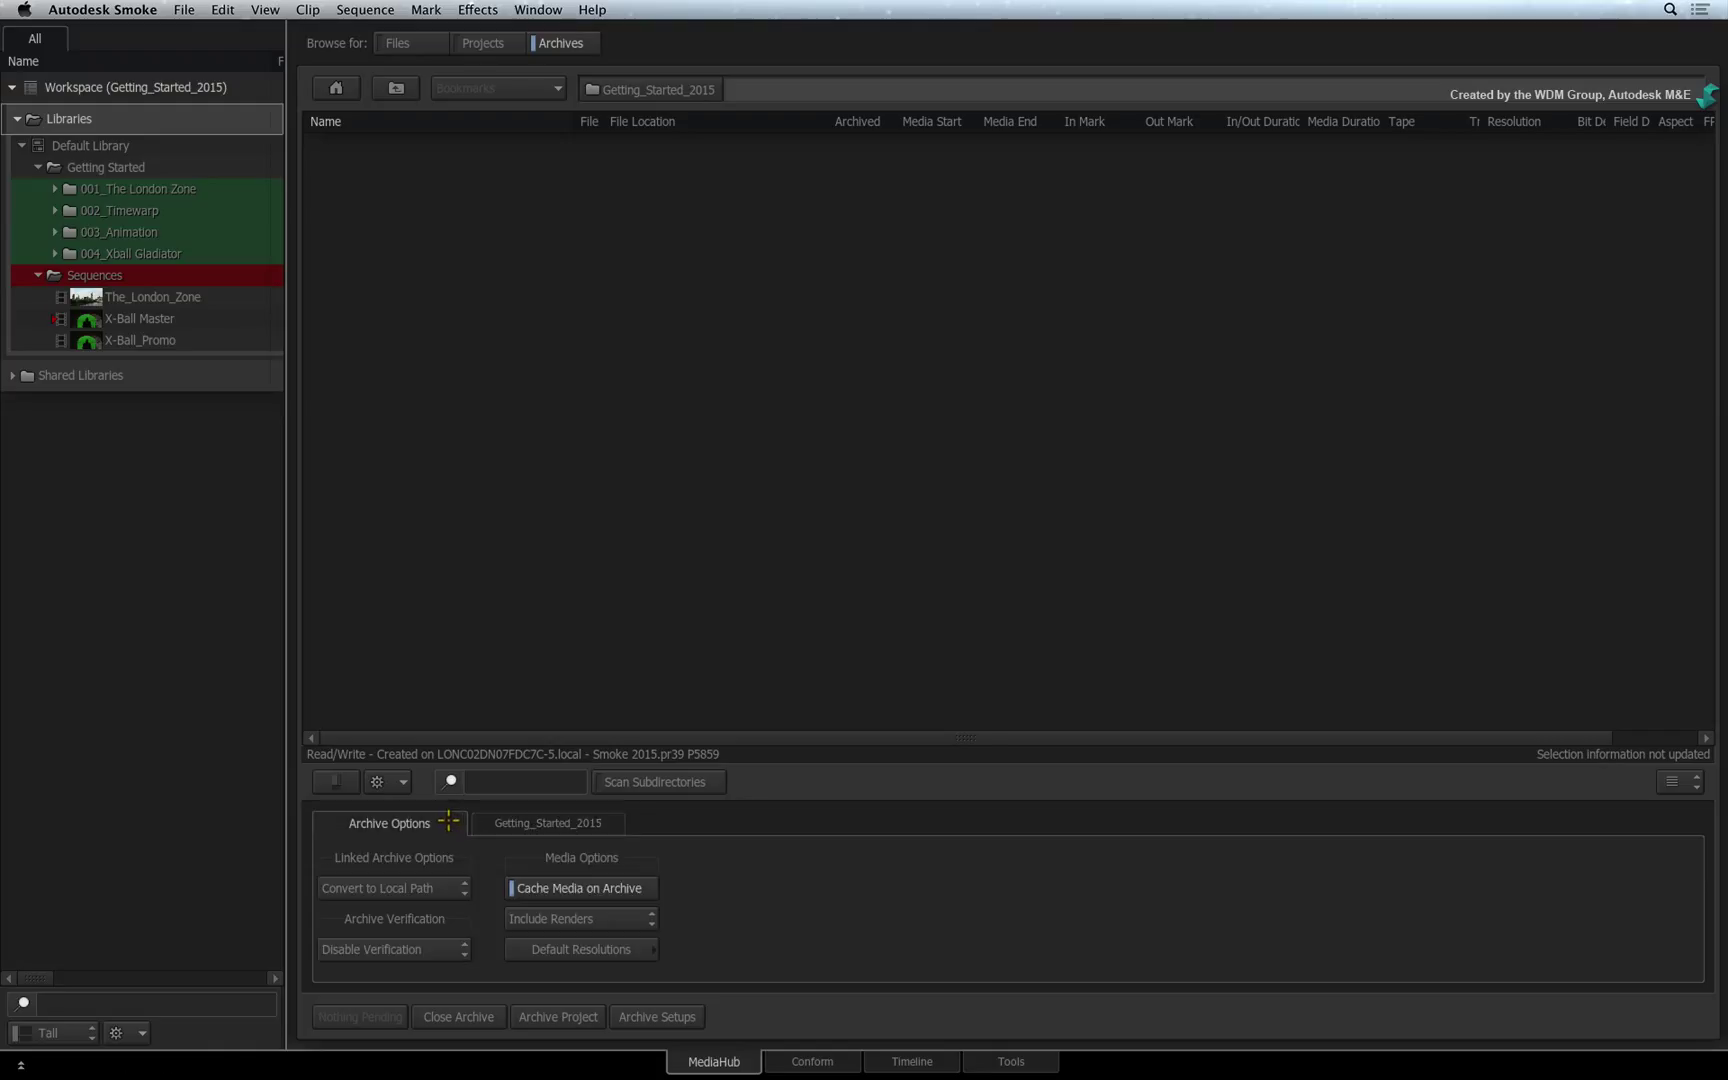
left_click(620, 918)
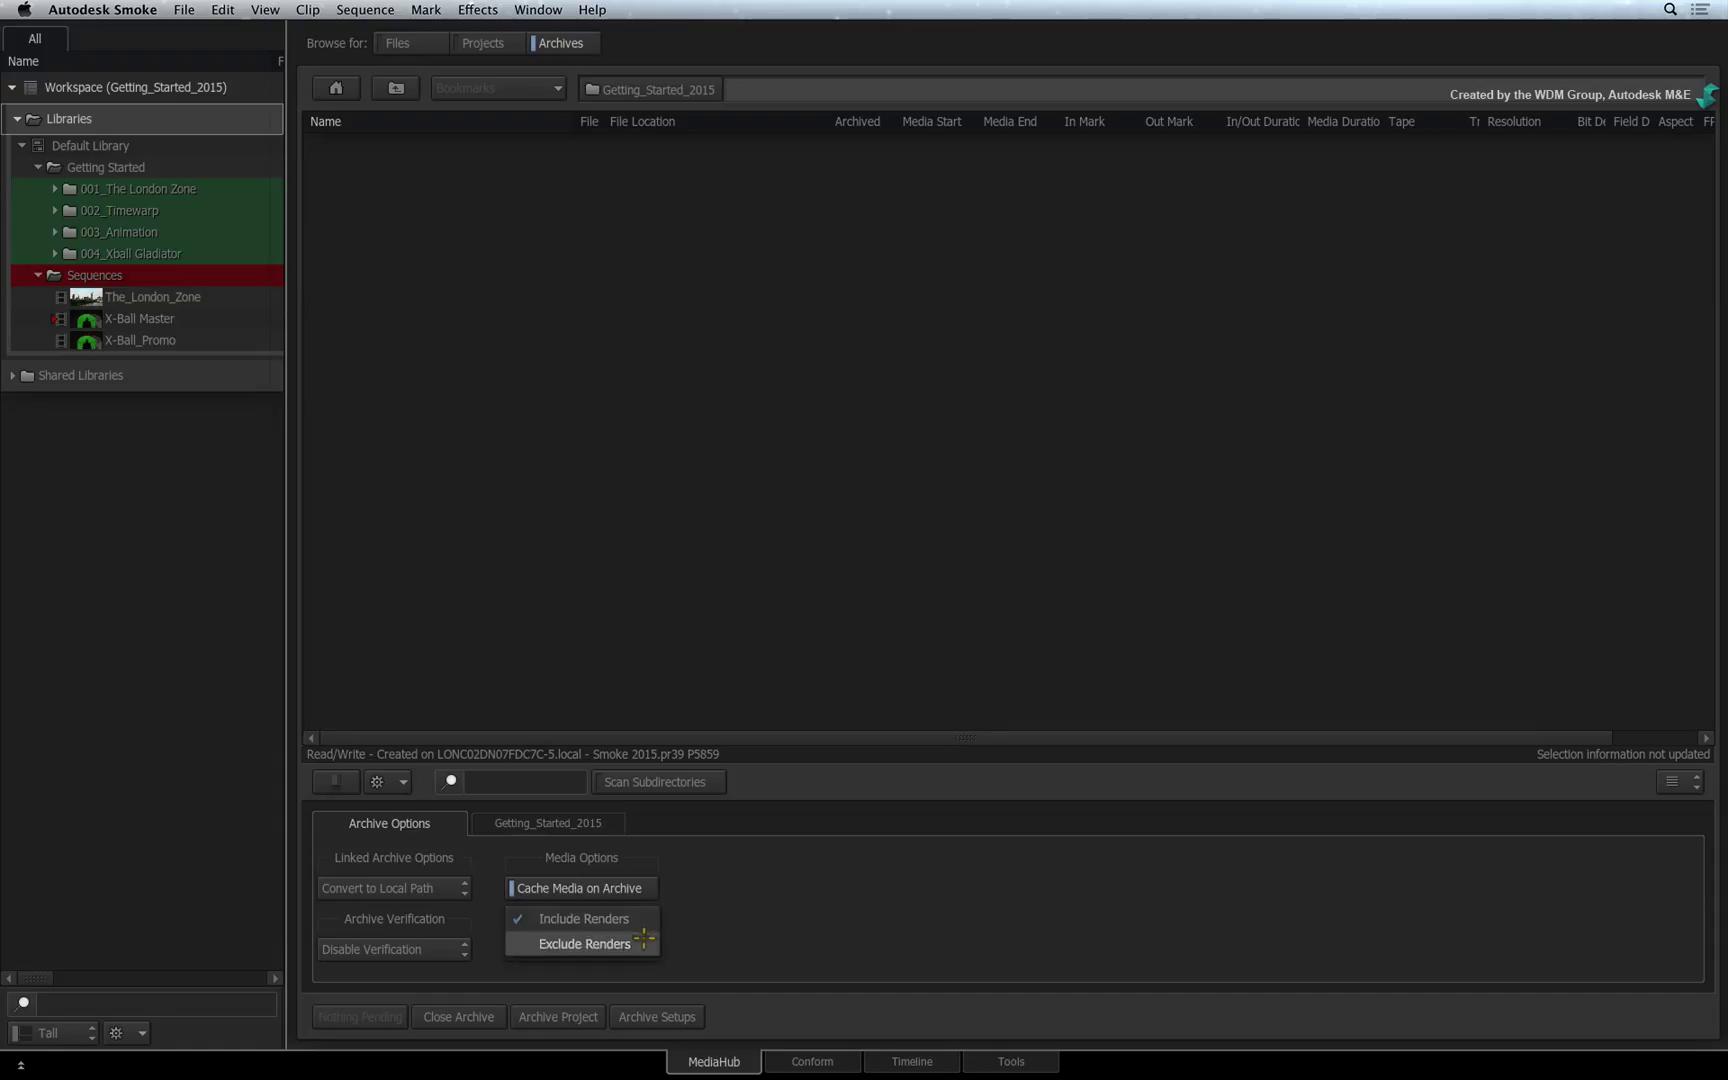
left_click(641, 944)
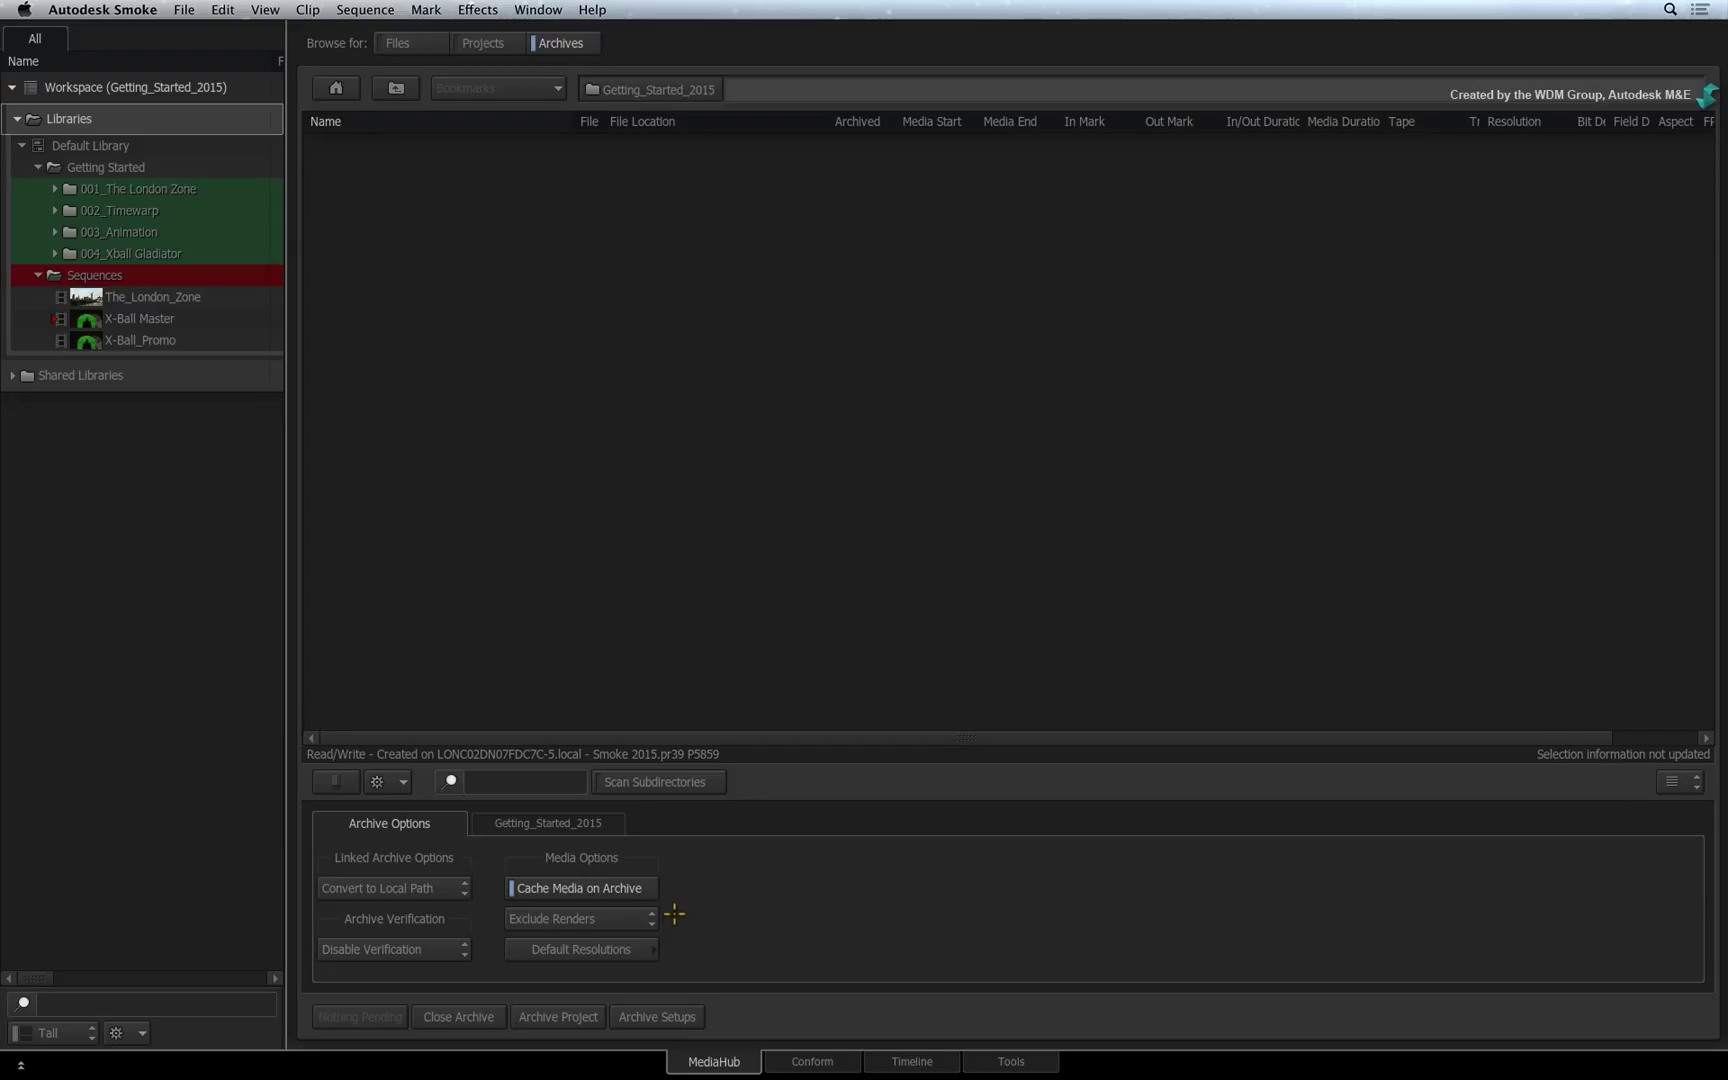
left_click(627, 891)
left_click(627, 908)
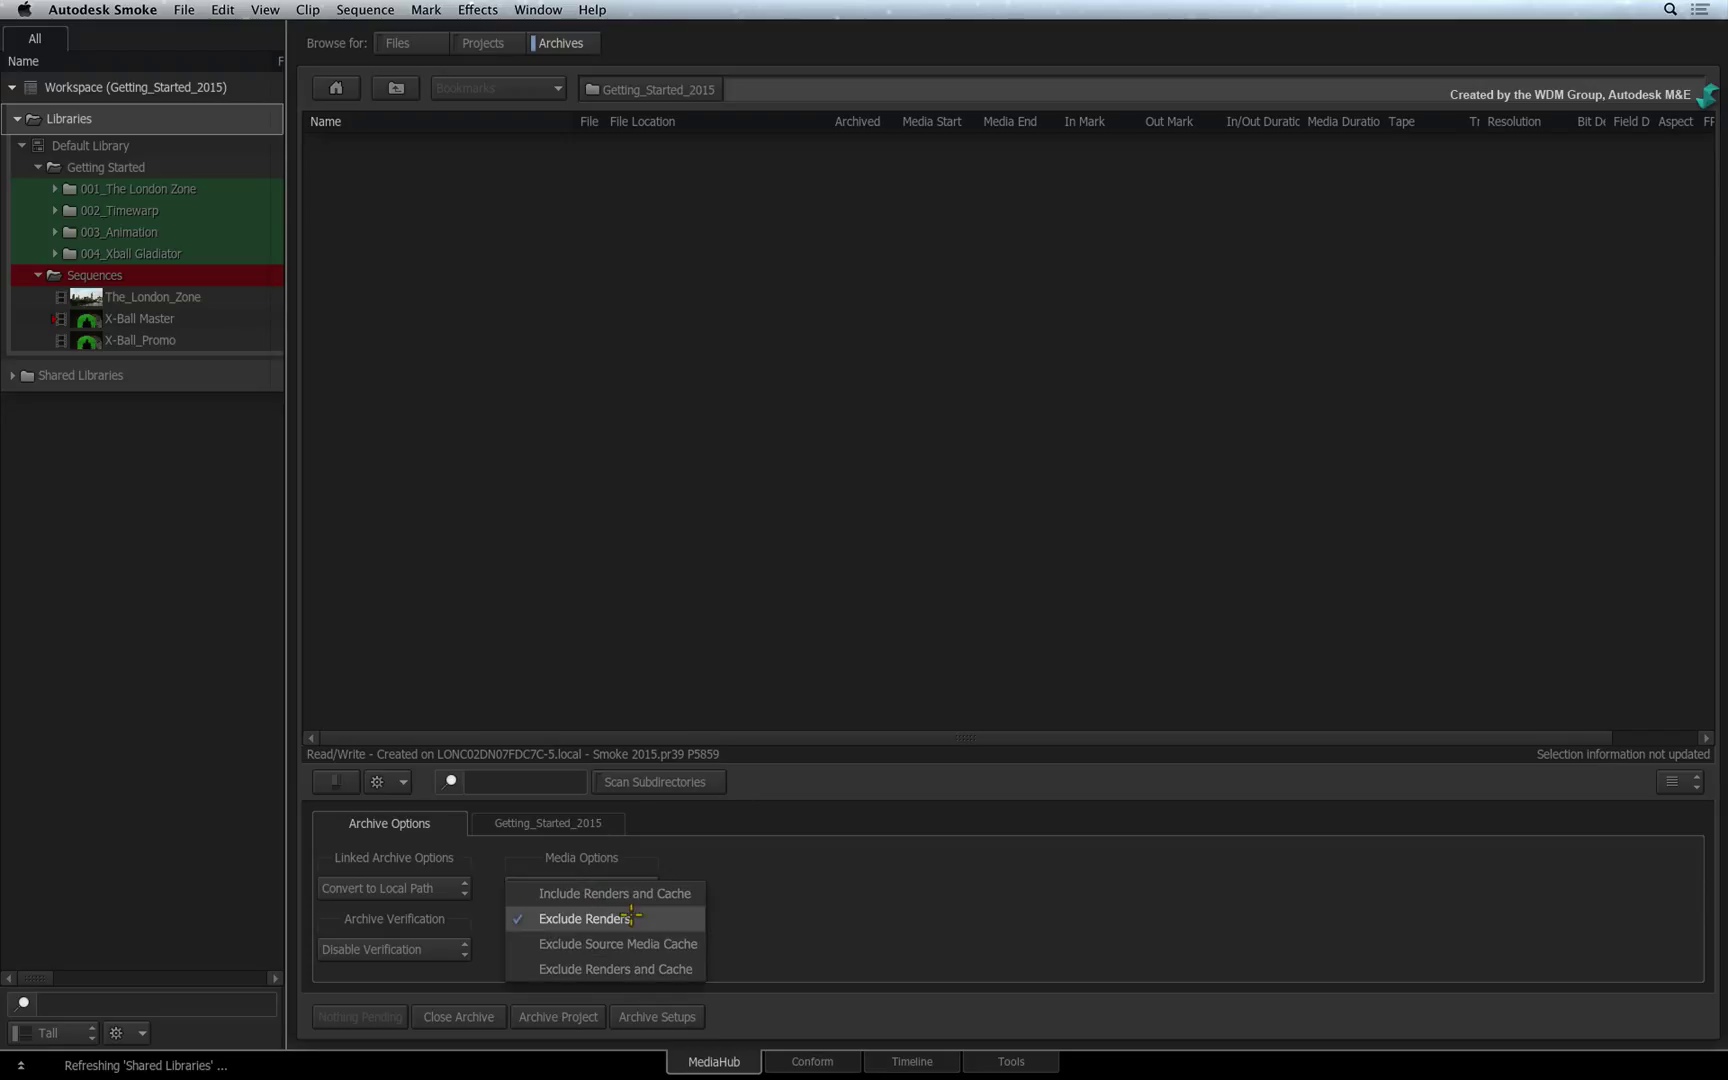
left_click(640, 888)
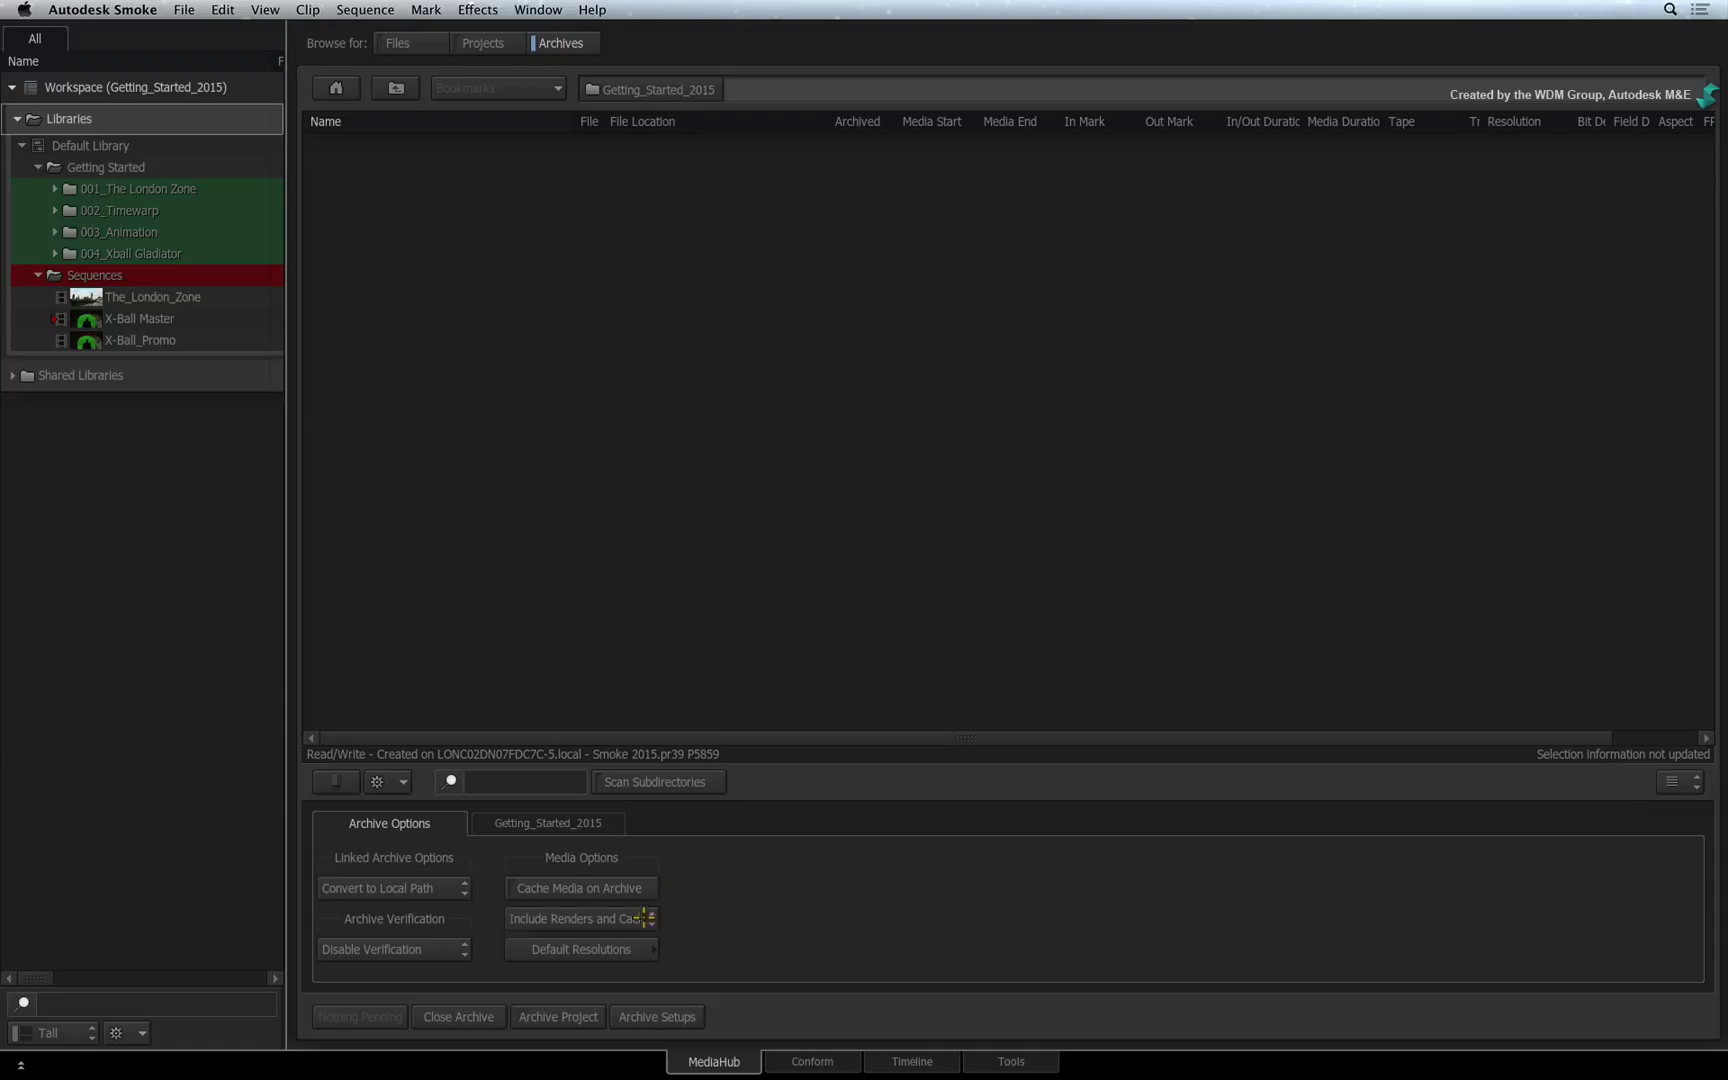
left_click(651, 917)
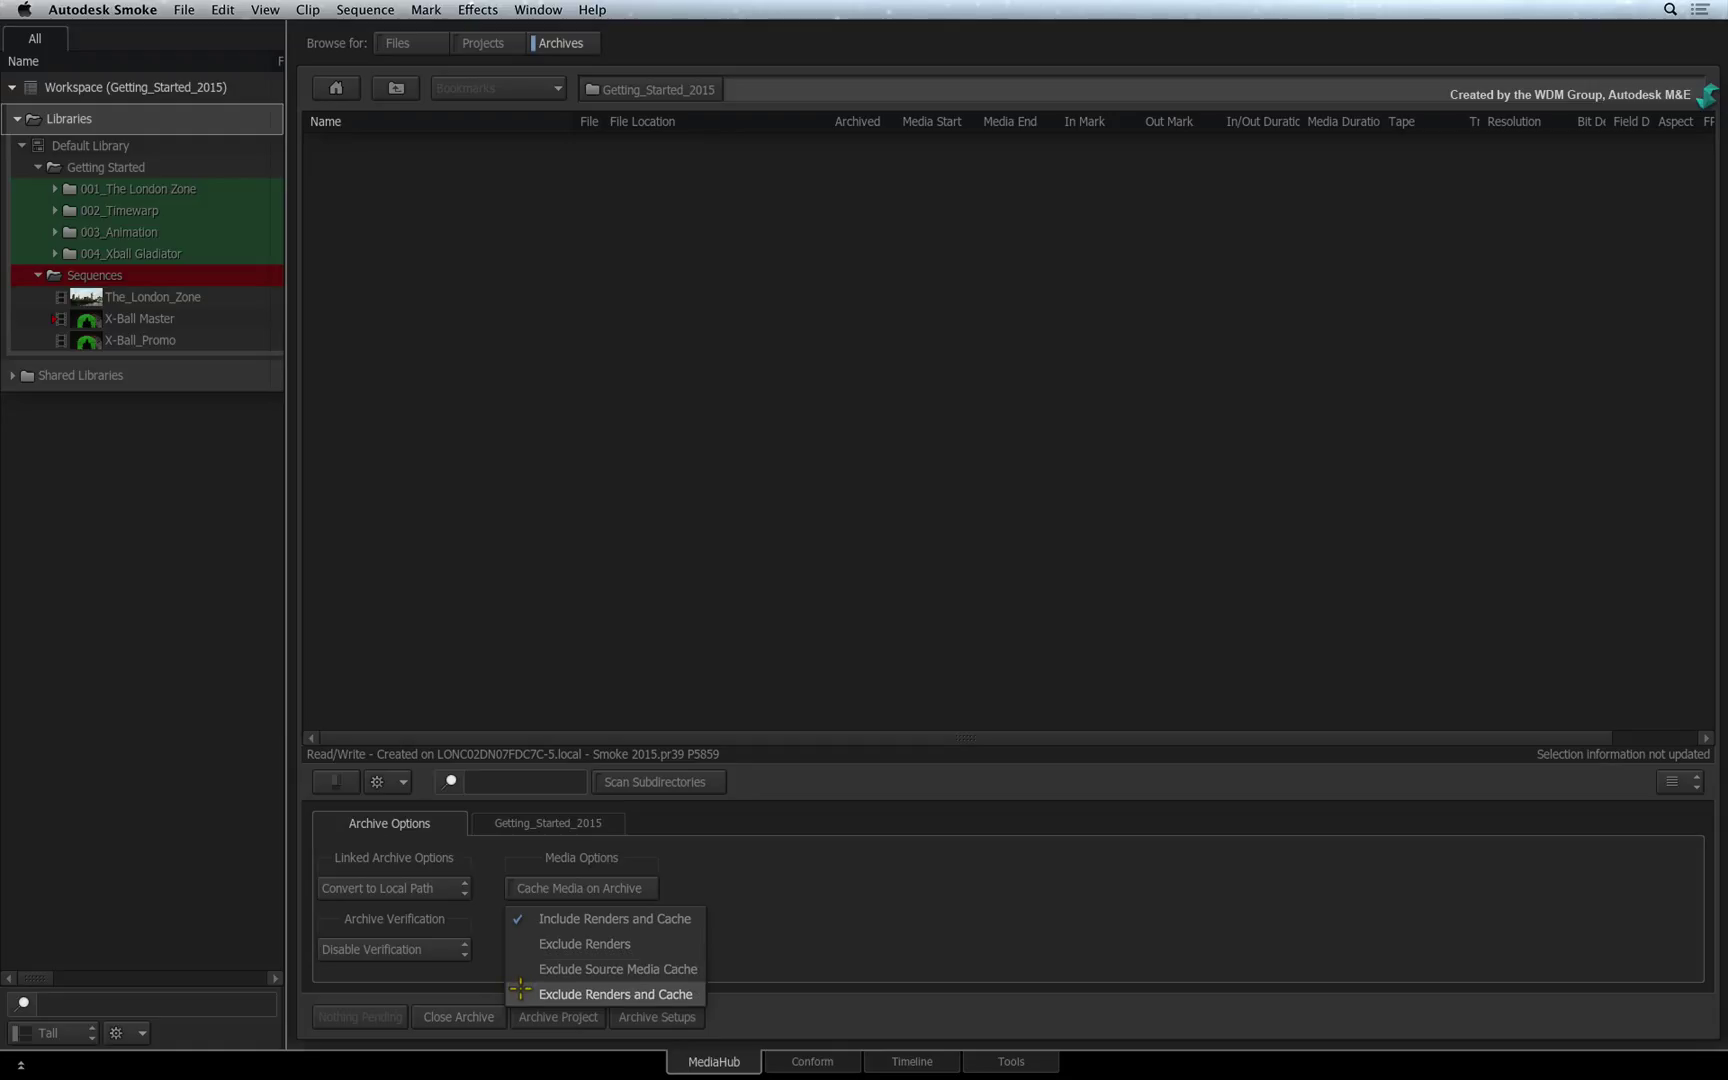
left_click(520, 989)
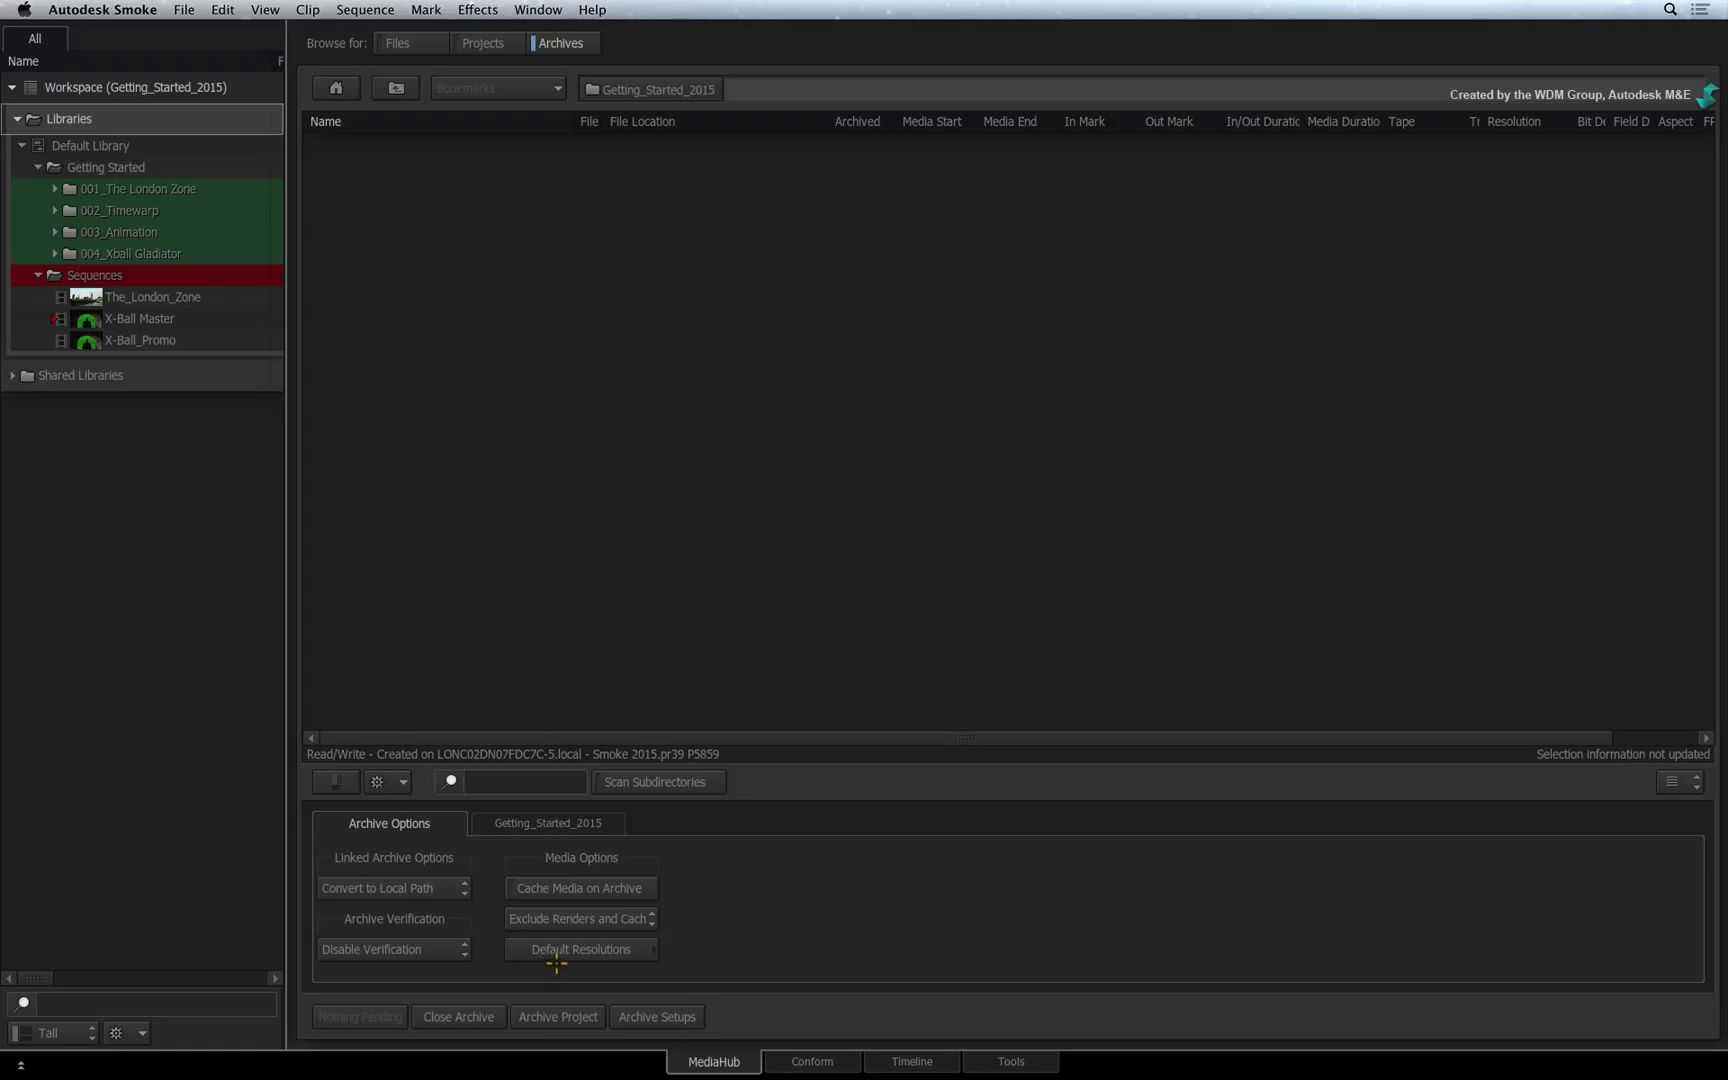
Step: Re-enable Cache Media on Archive and archive the whole 40.92 GB project
left_click(546, 889)
left_click(558, 1016)
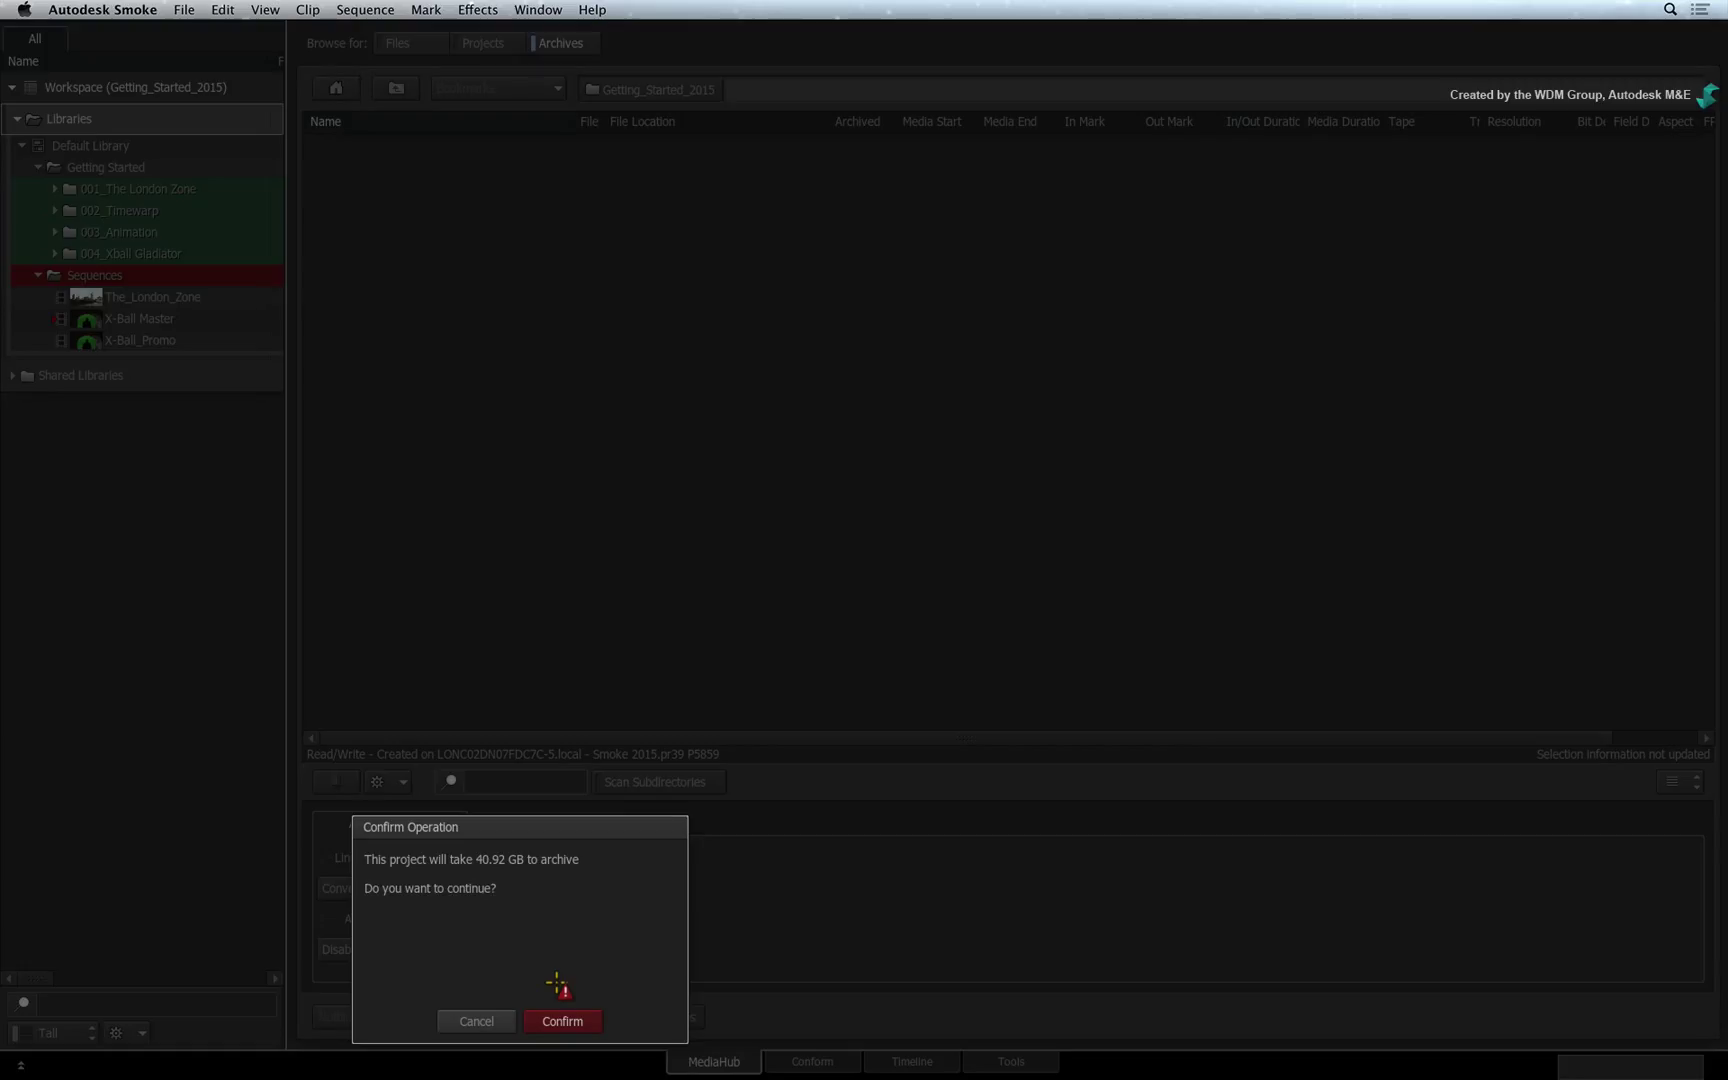
left_click(560, 1020)
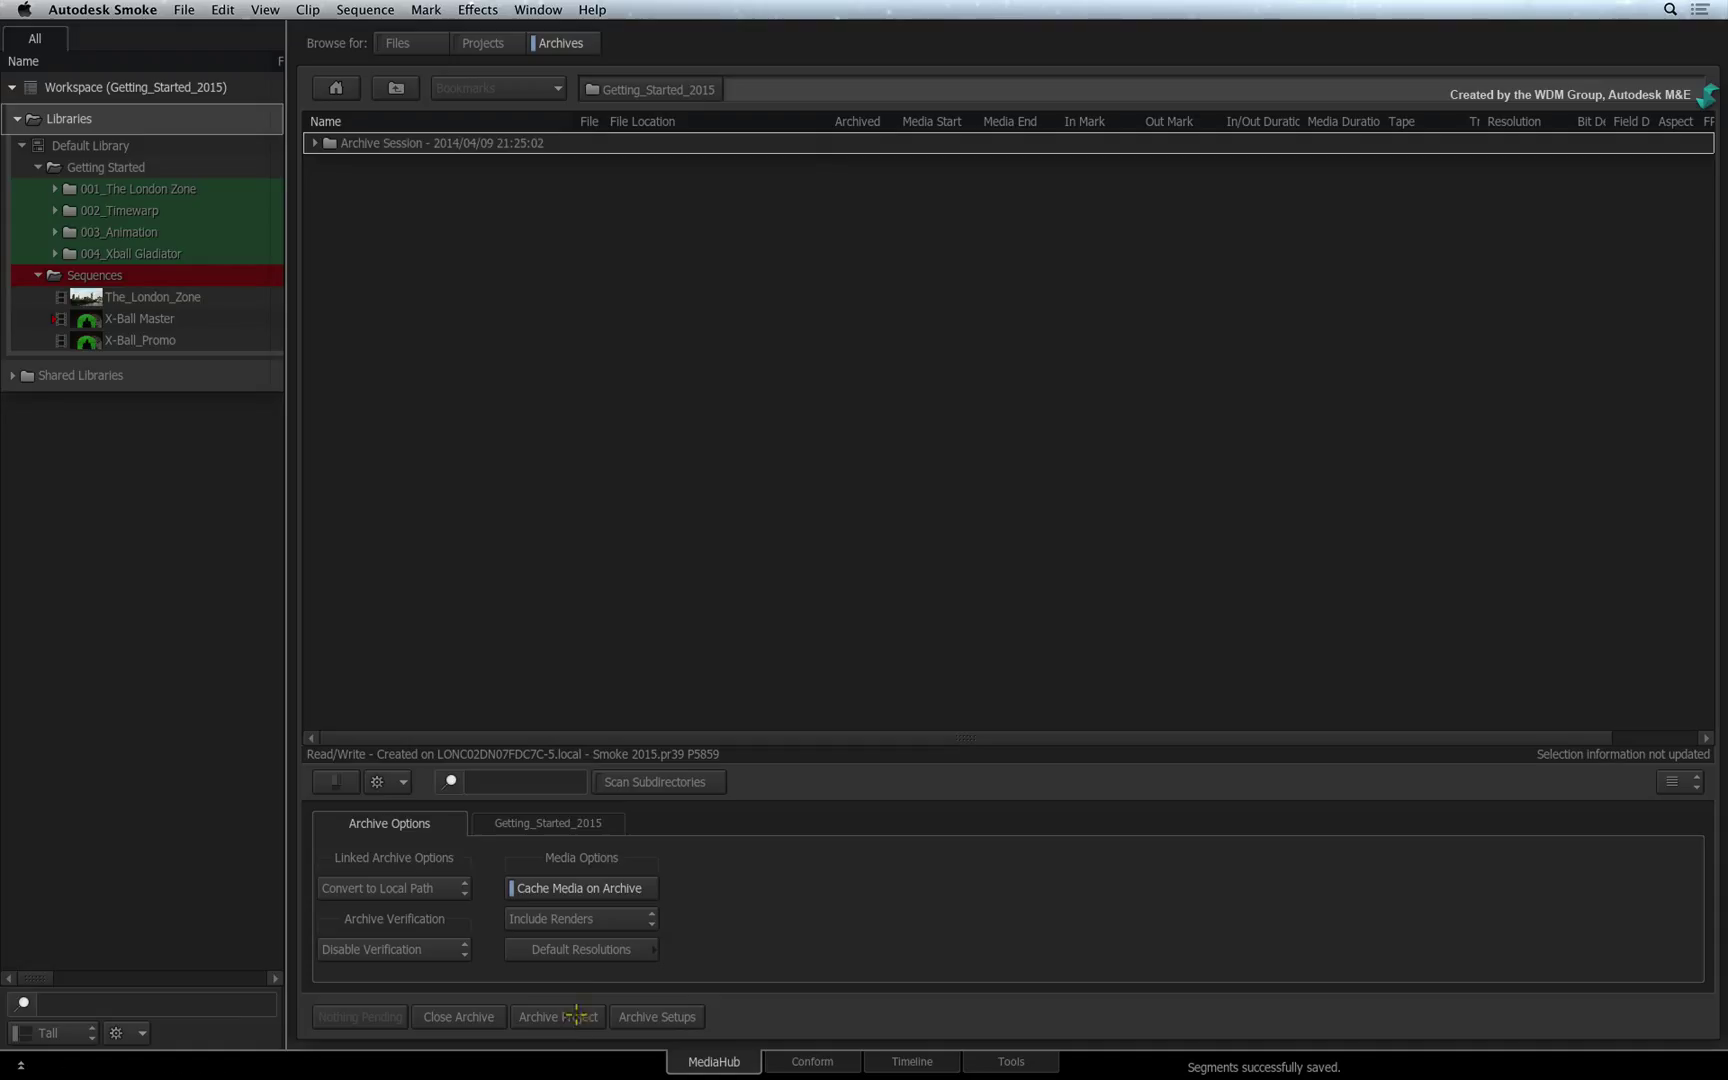
Step: Expand the new archive session to check its sequences, then close the Getting_Started_2015 archive
left_click(378, 146)
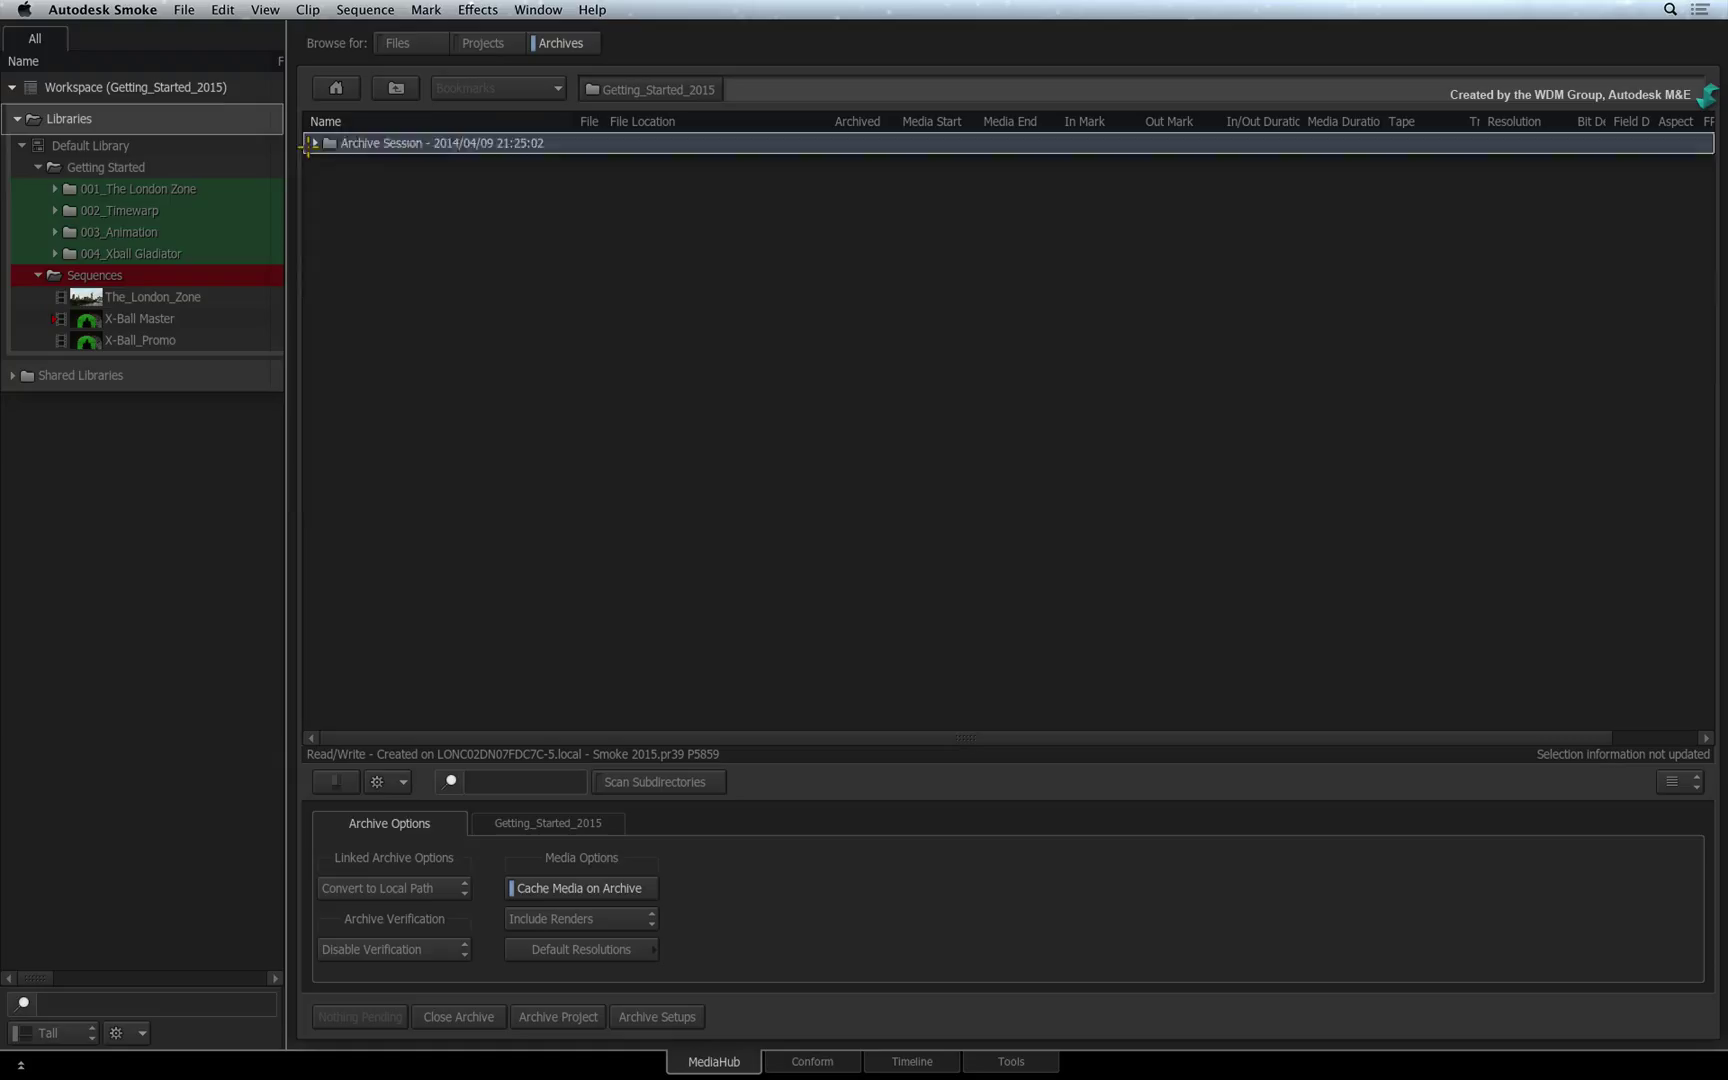
left_click(314, 143)
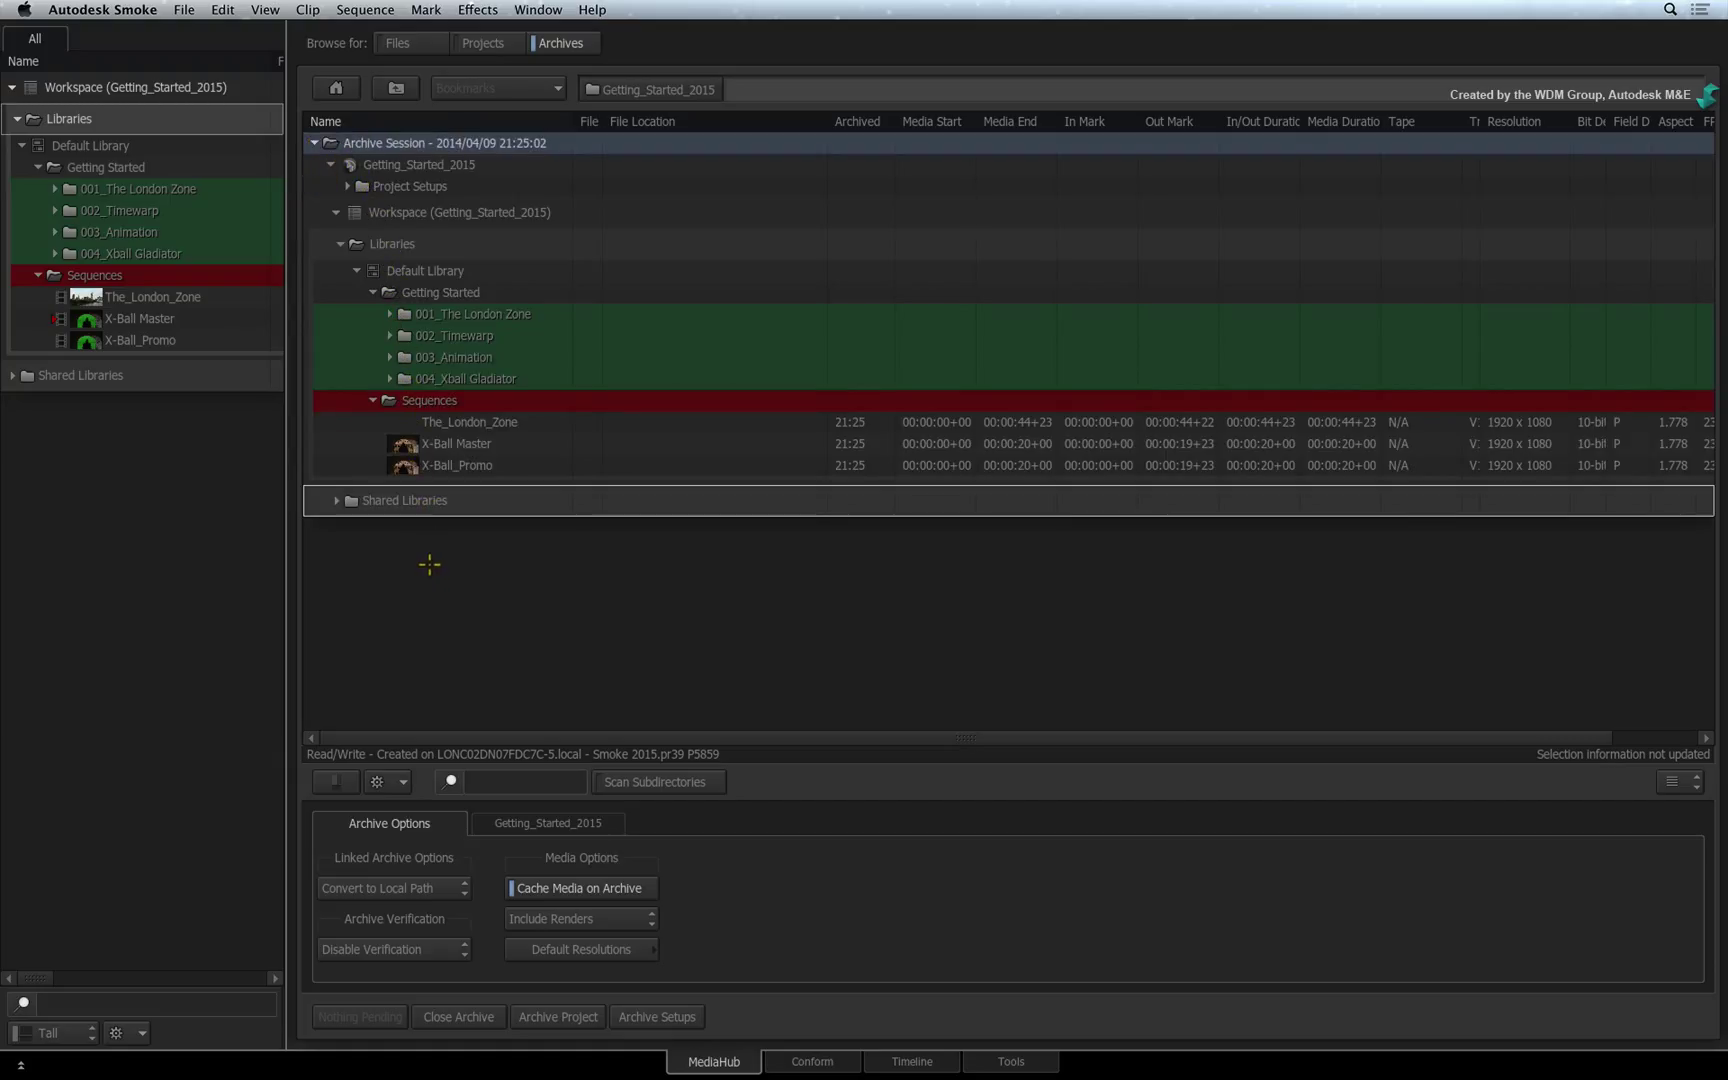
left_click(455, 1016)
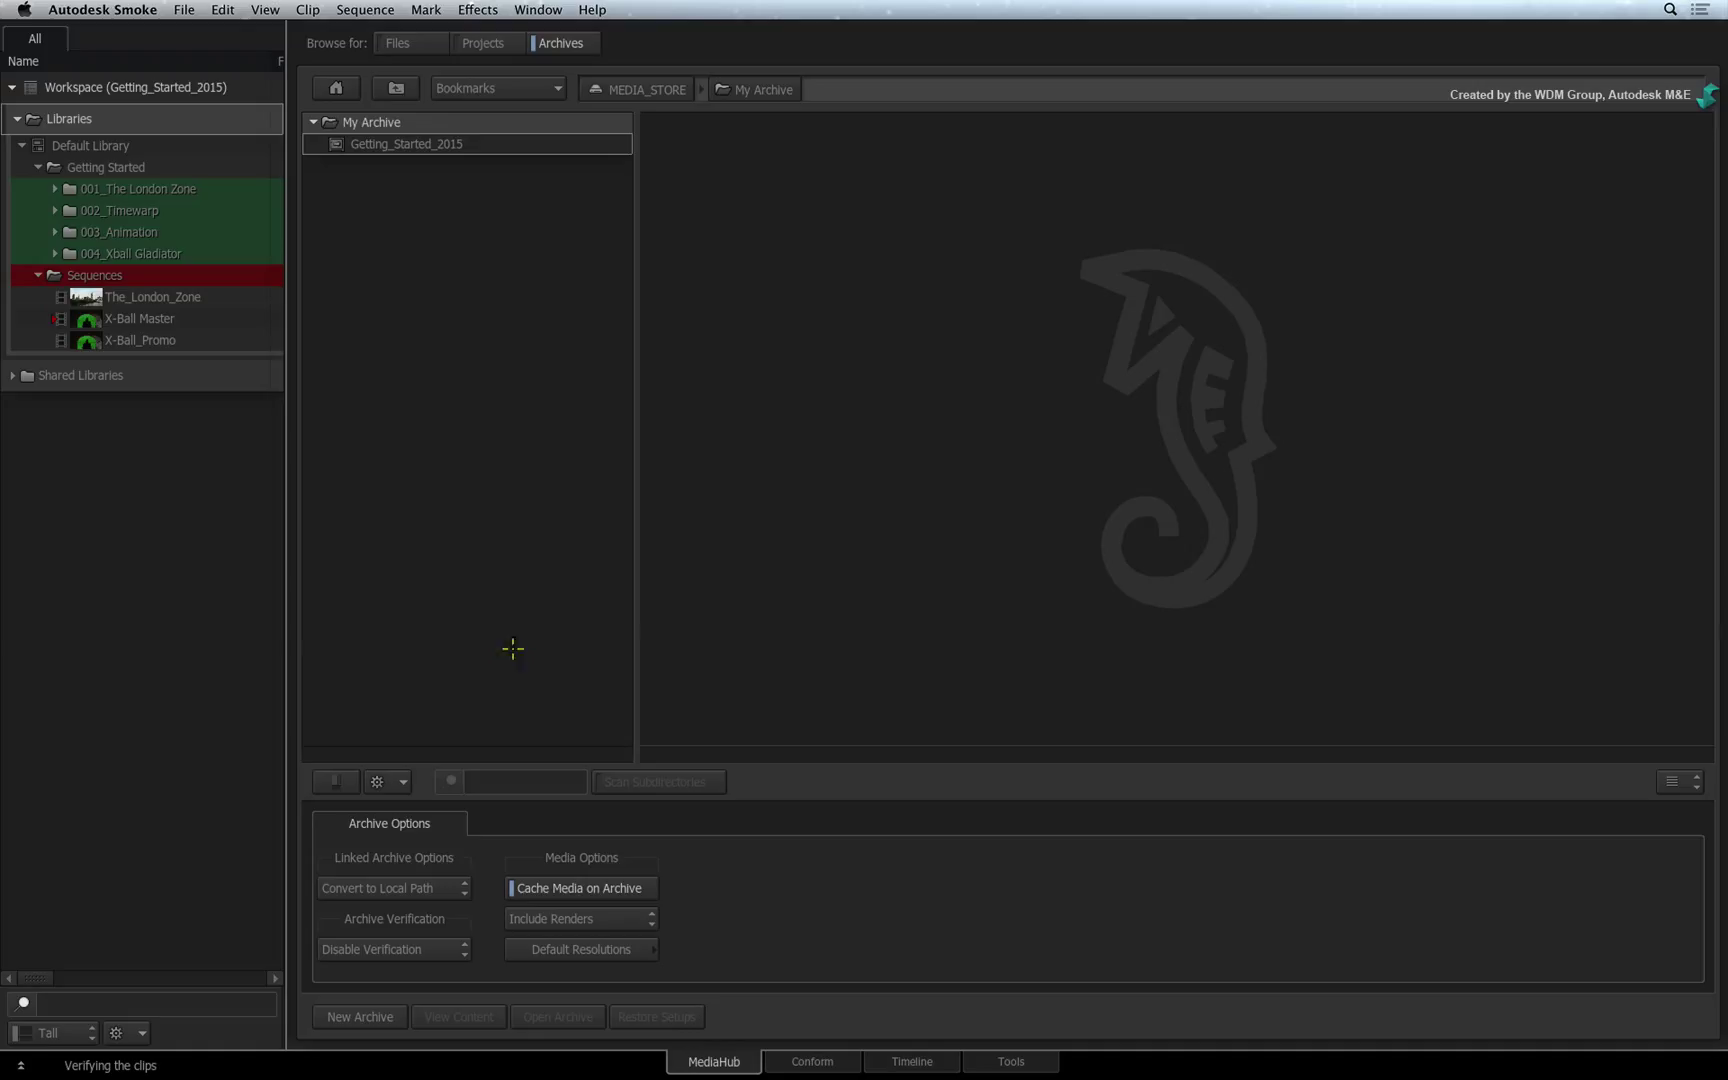
Step: In Finder, select all the Getting_Started_2015 backup files in My Archive, then deselect them
left_click(482, 143)
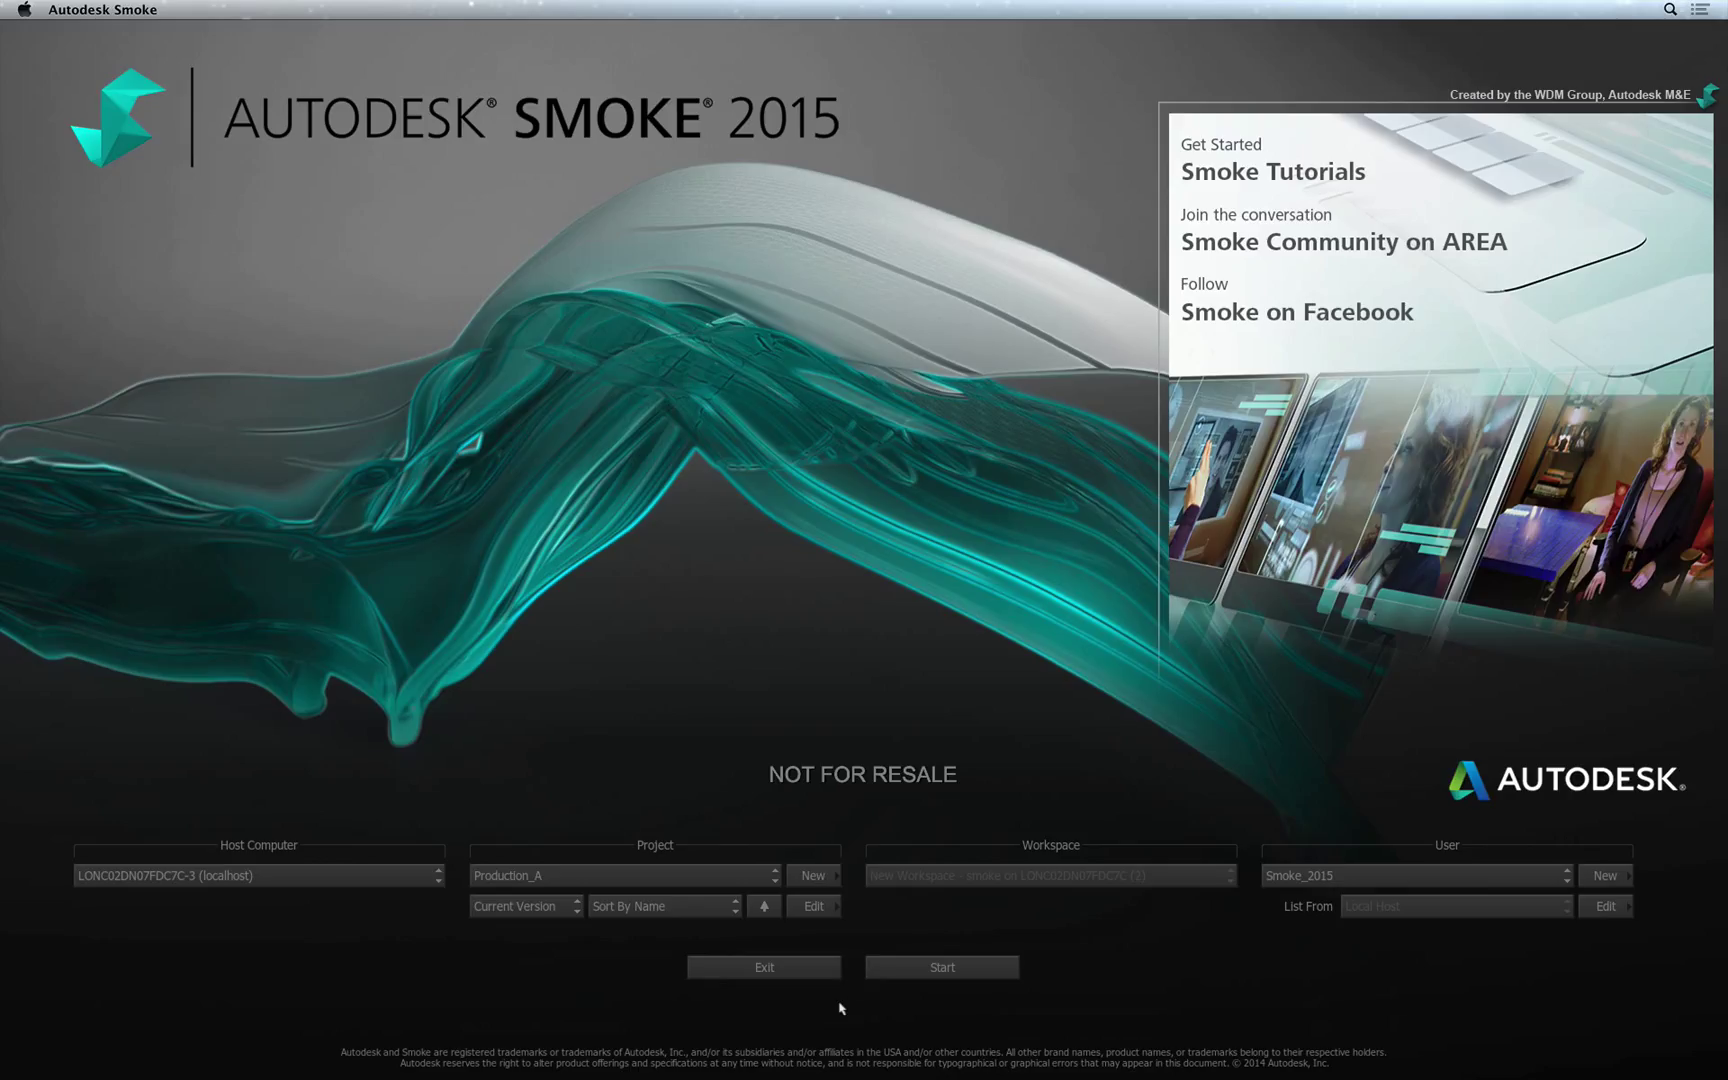
key("super+Tab")
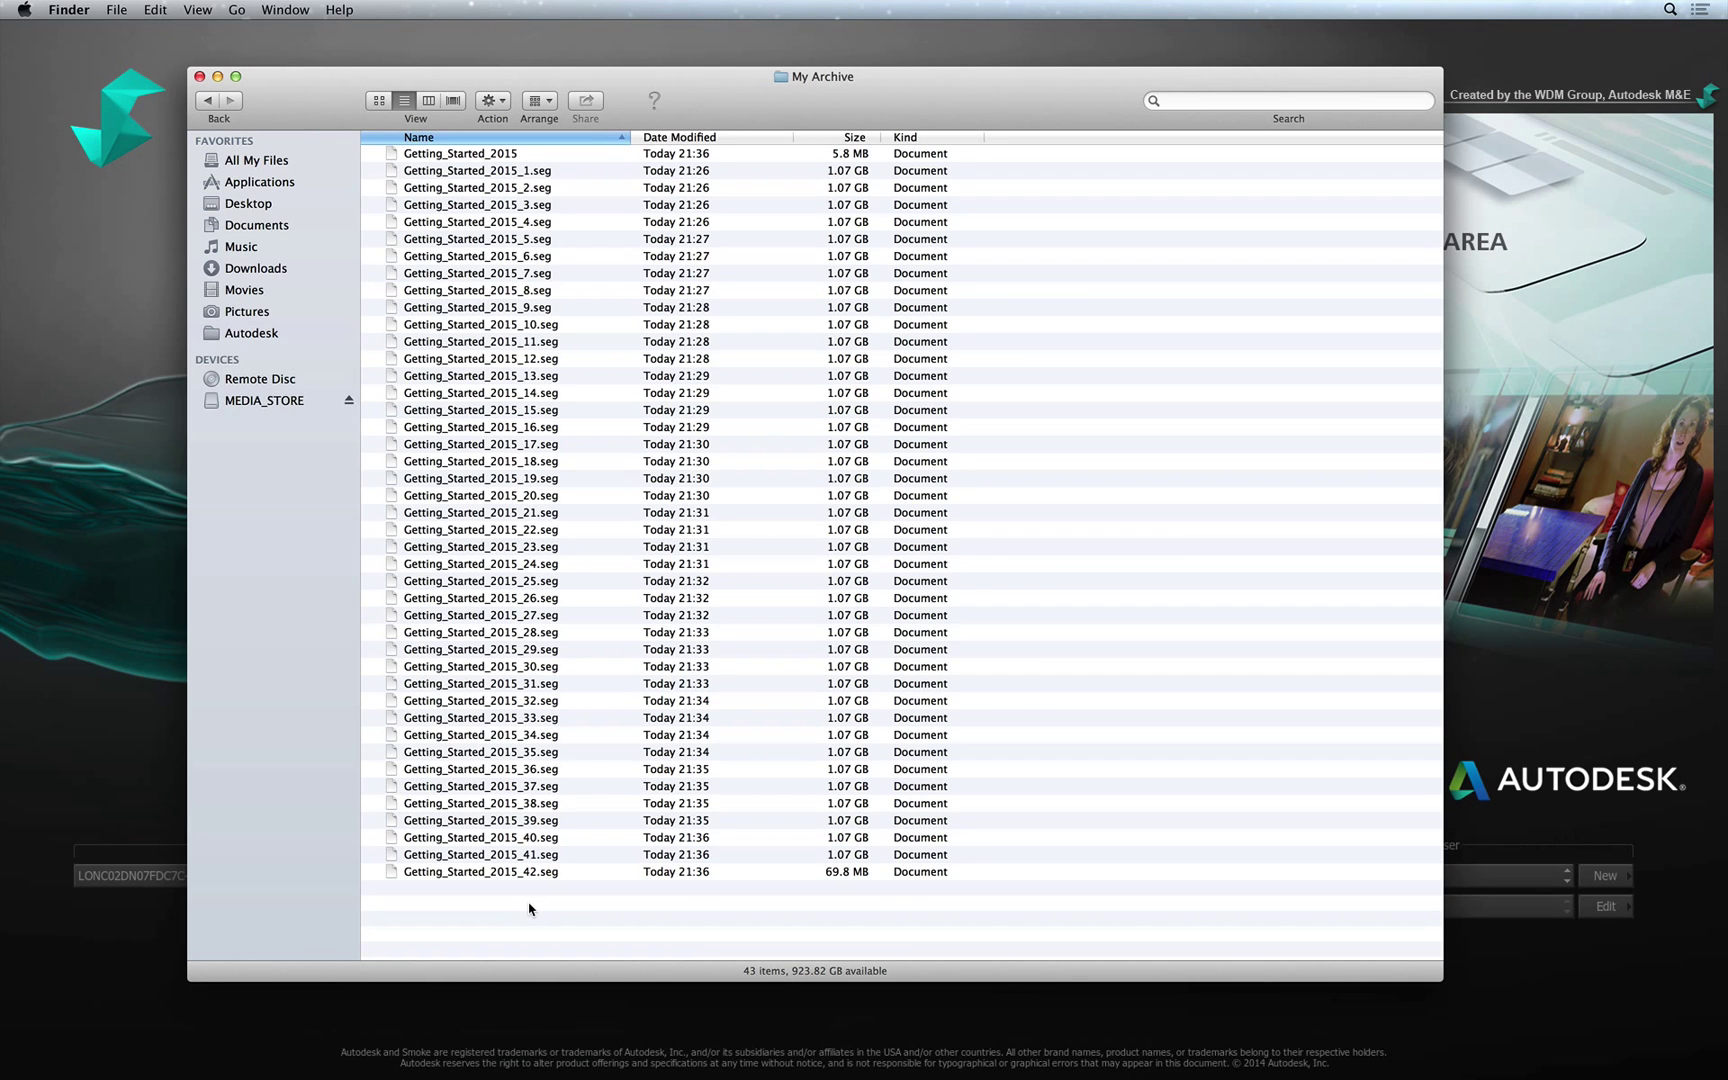
key("super+a")
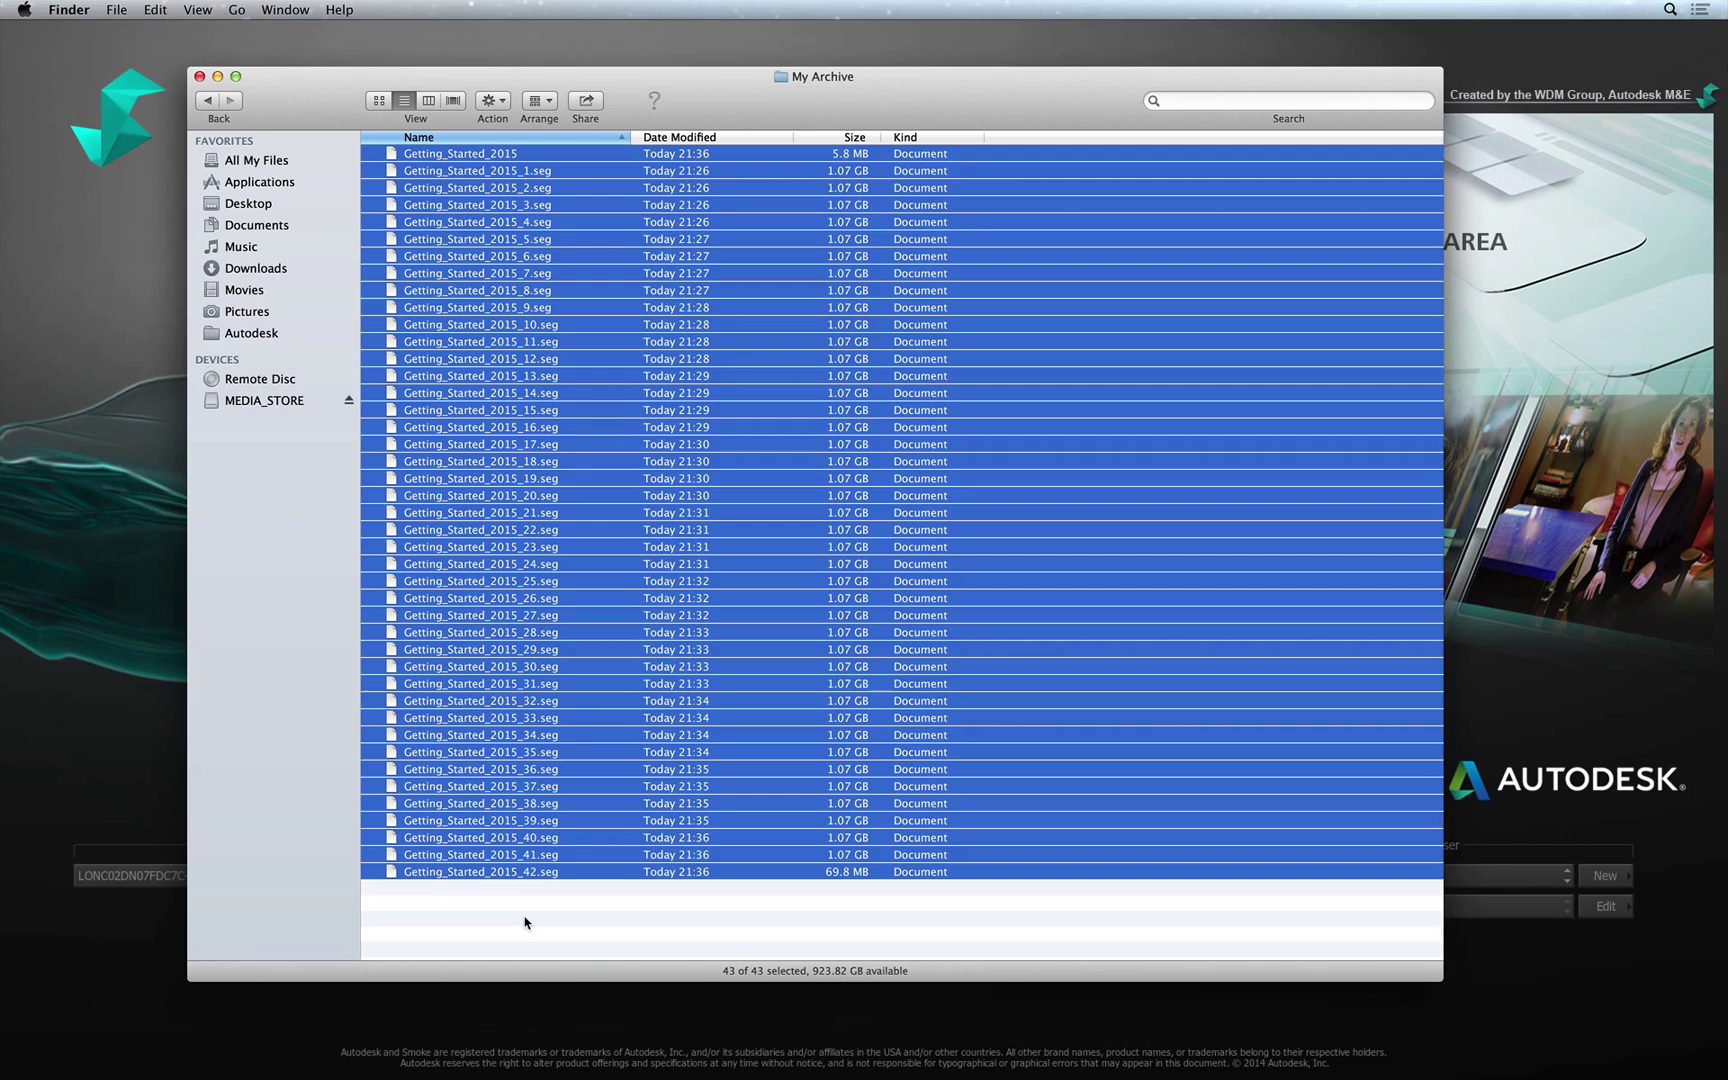
left_click(525, 922)
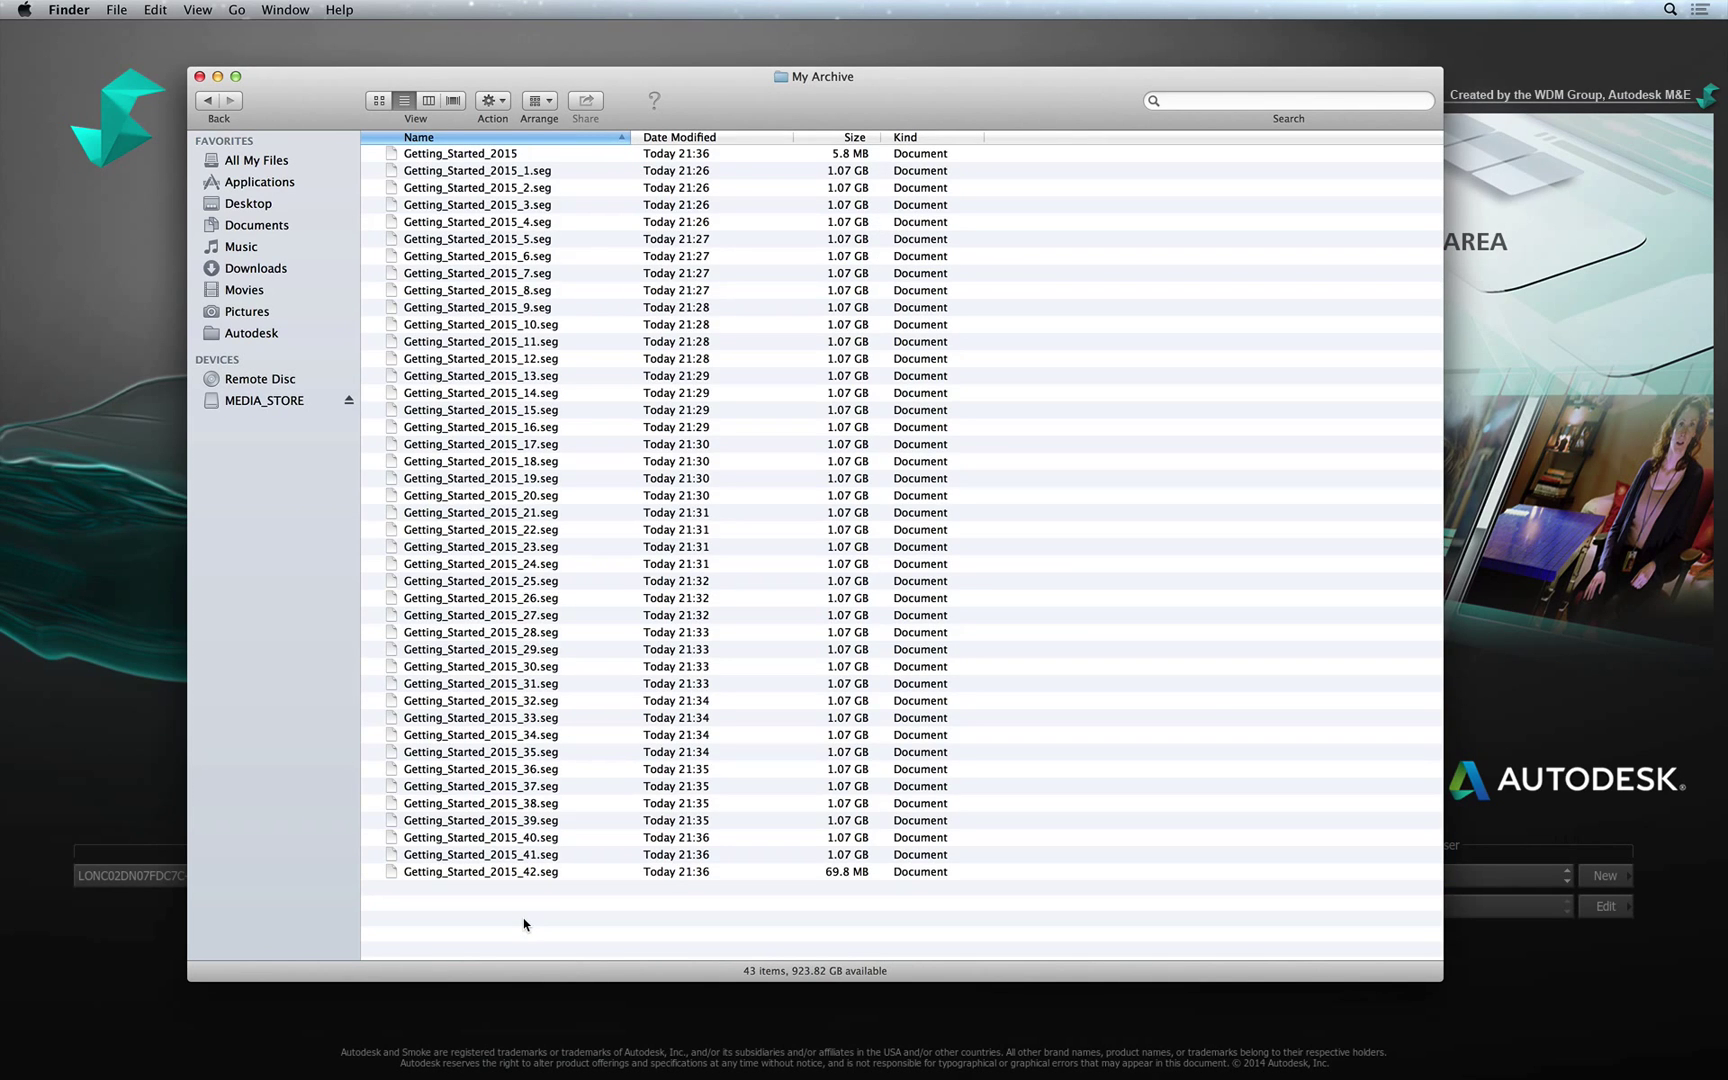
Step: Hide Finder and keep Production_A as the project in the Smoke launcher
key("super+h")
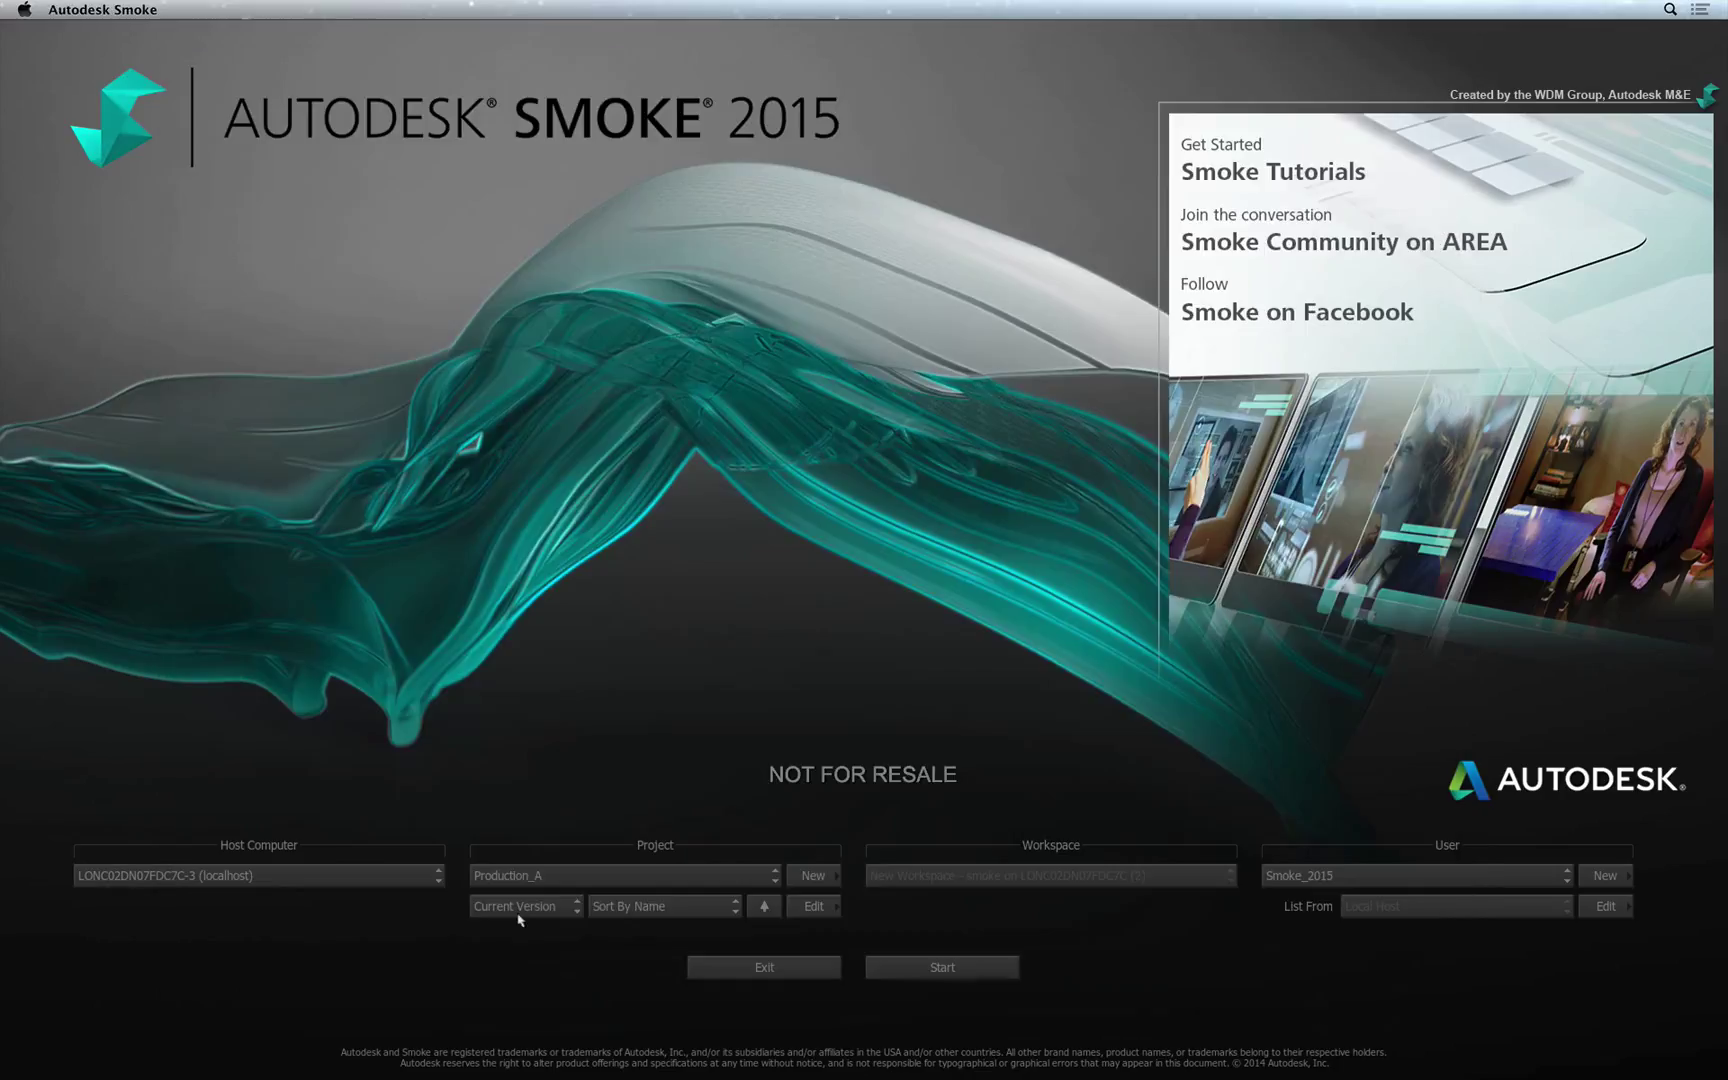
left_click(745, 877)
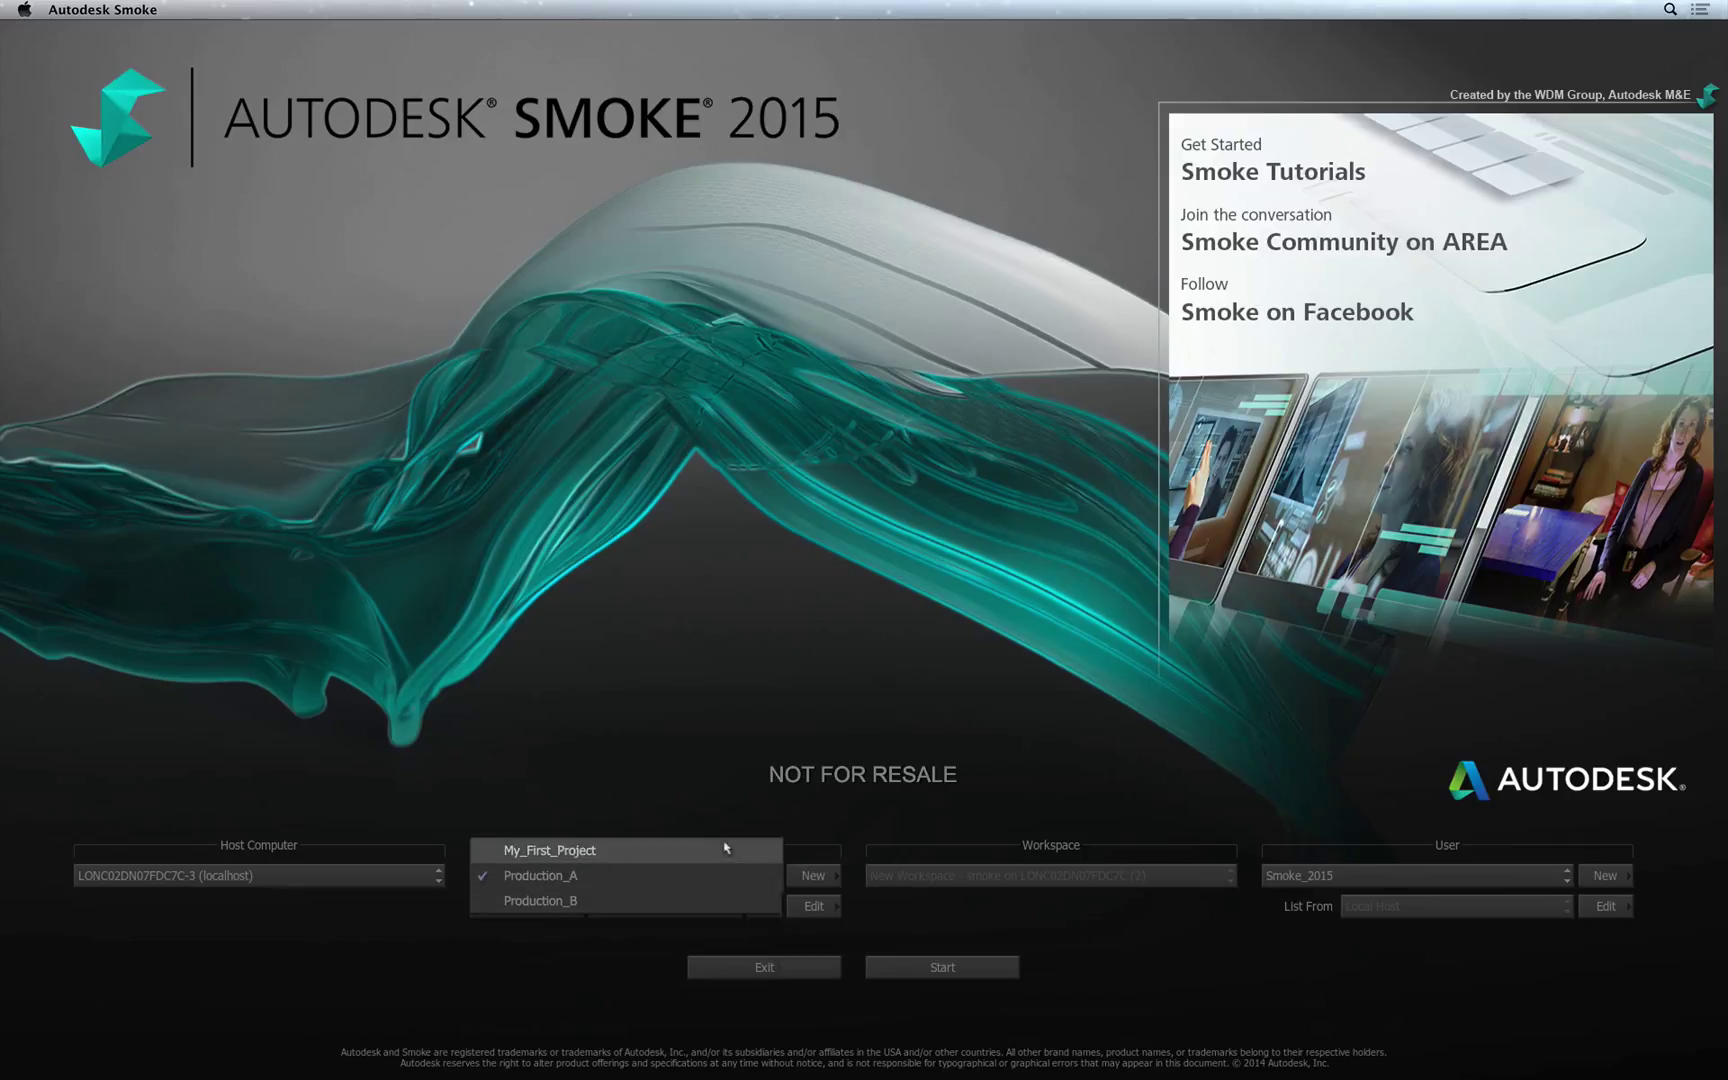
left_click(726, 872)
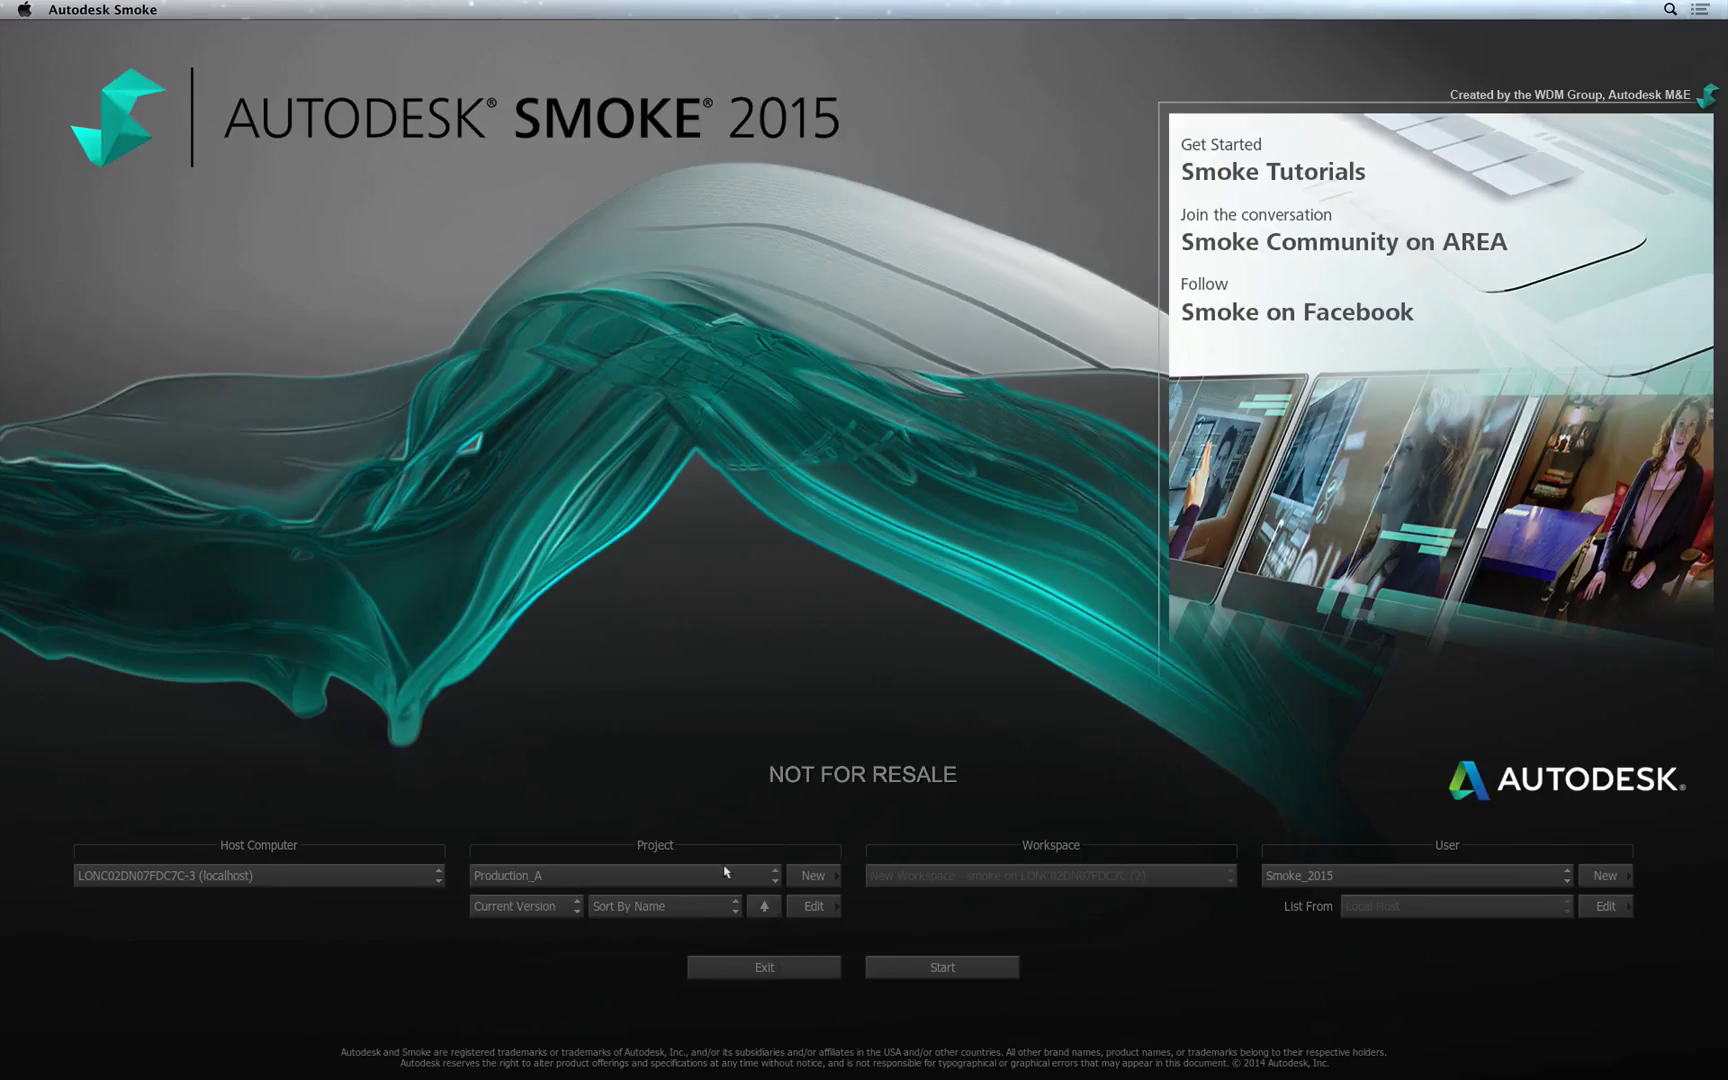
Step: Start Smoke in Production_A and open the Getting_Started_2015 archive from MEDIA_STORE's My Archive
left_click(899, 968)
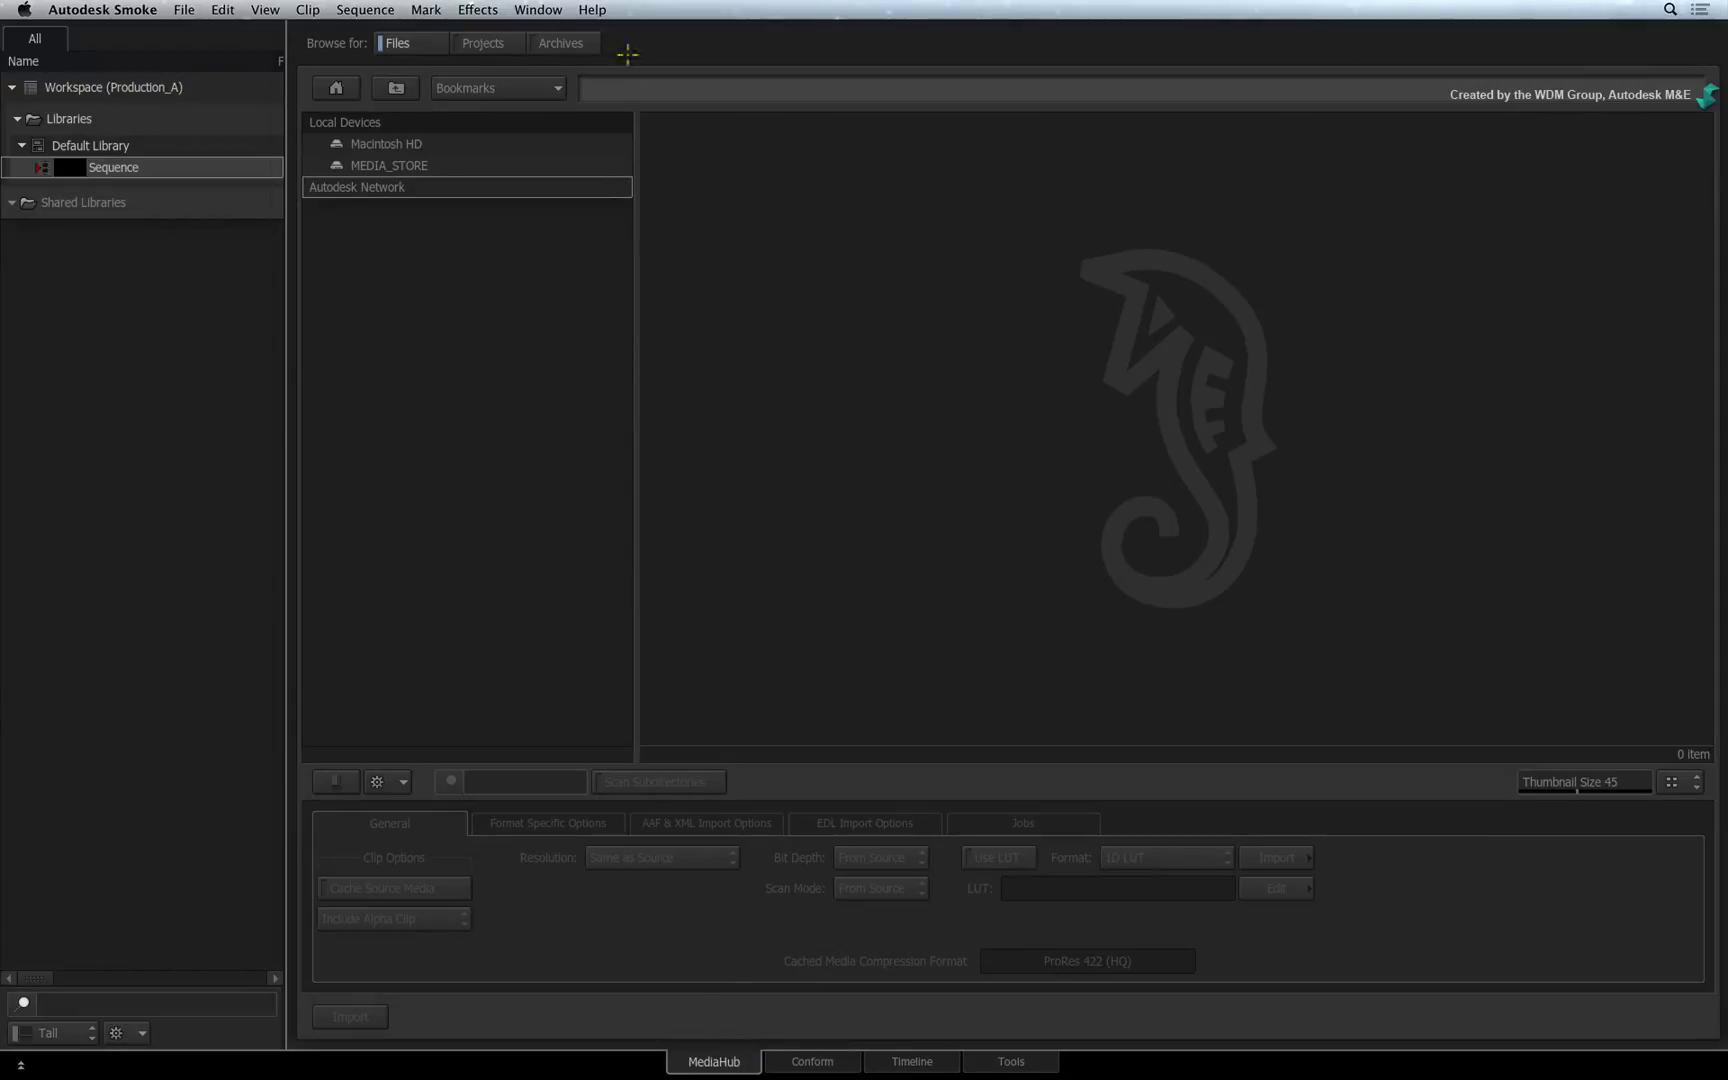
left_click(570, 50)
double_click(419, 164)
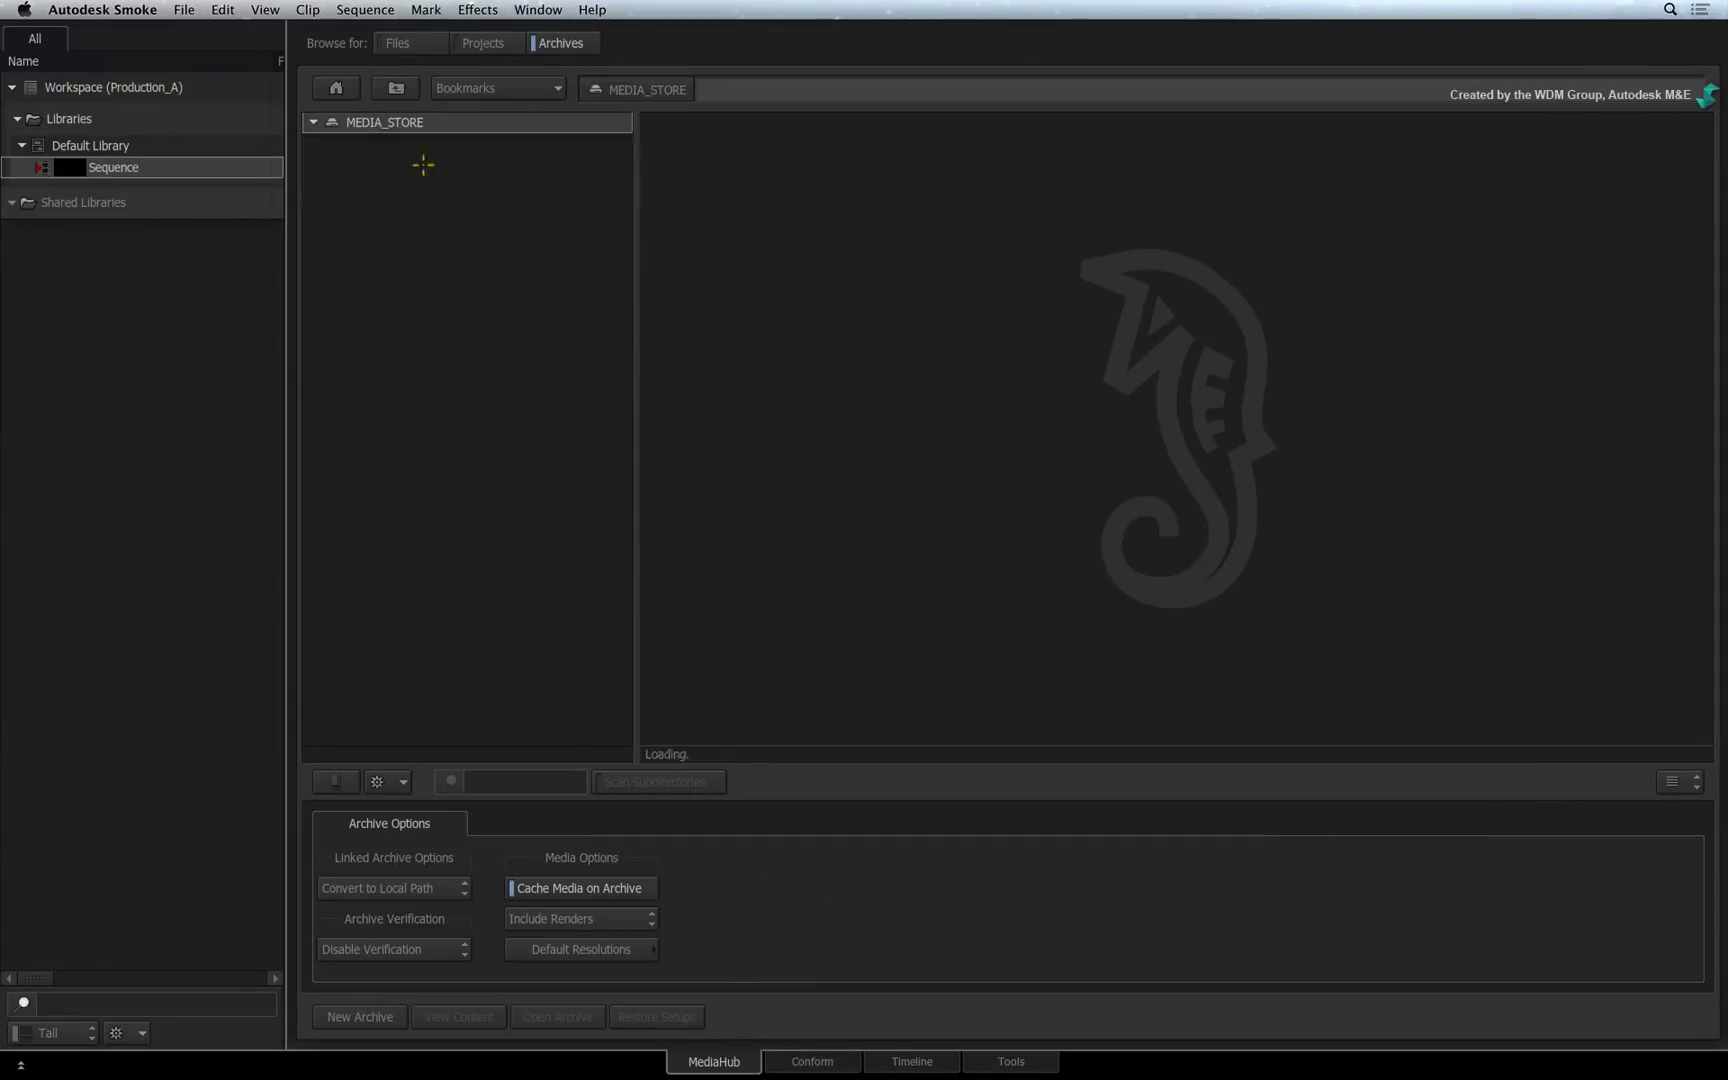
double_click(415, 186)
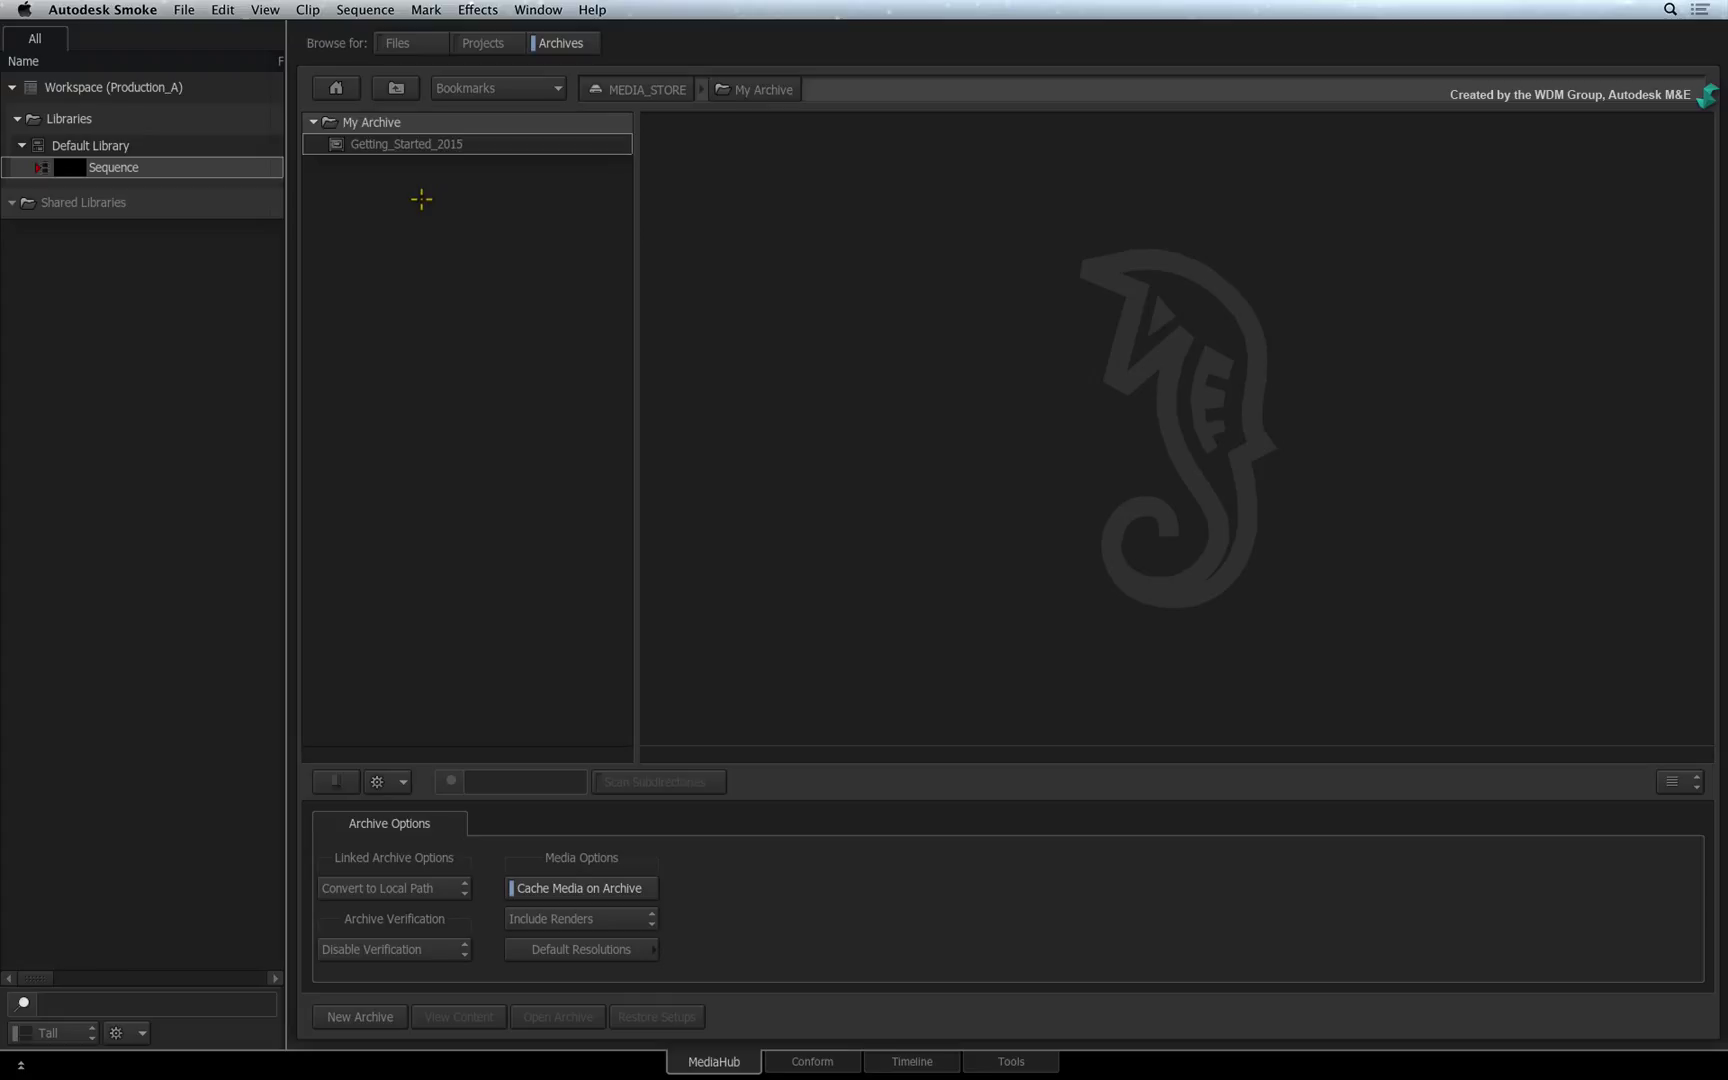
left_click(513, 143)
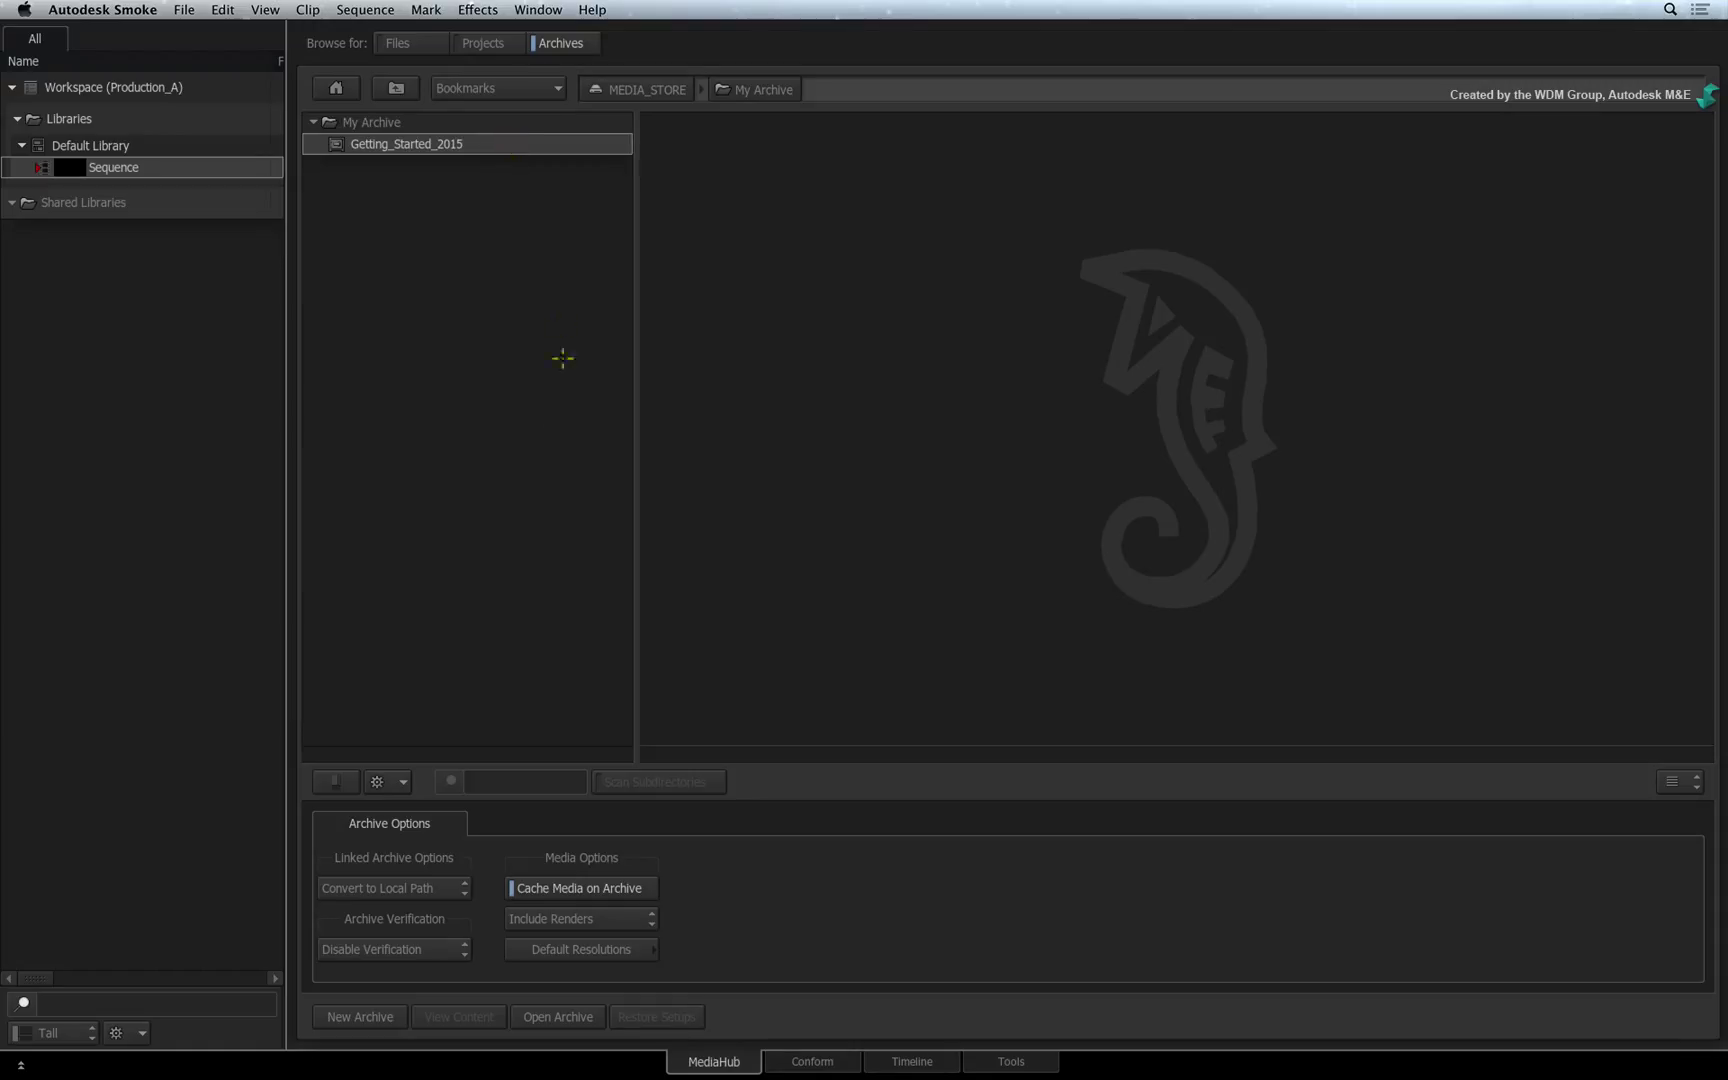
left_click(557, 1015)
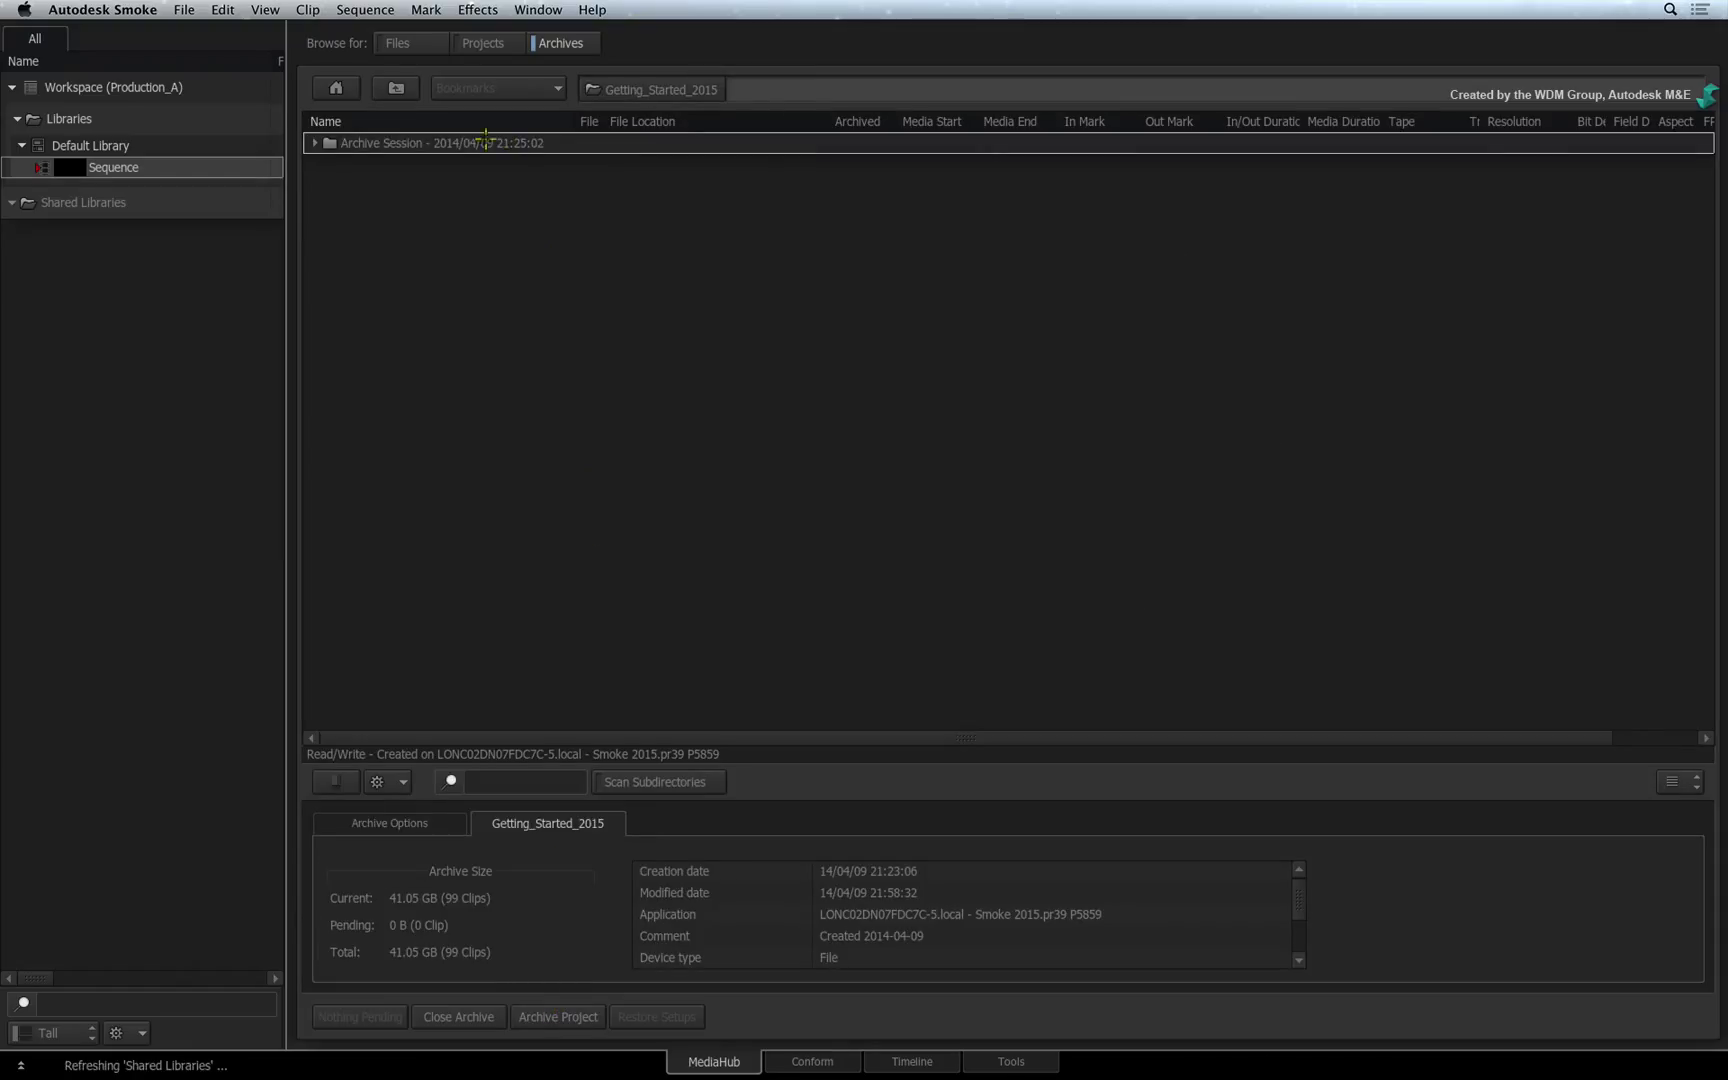
Step: Expand the archive session, restore the Getting_Started_2015 project, and close the archive
left_click(362, 143)
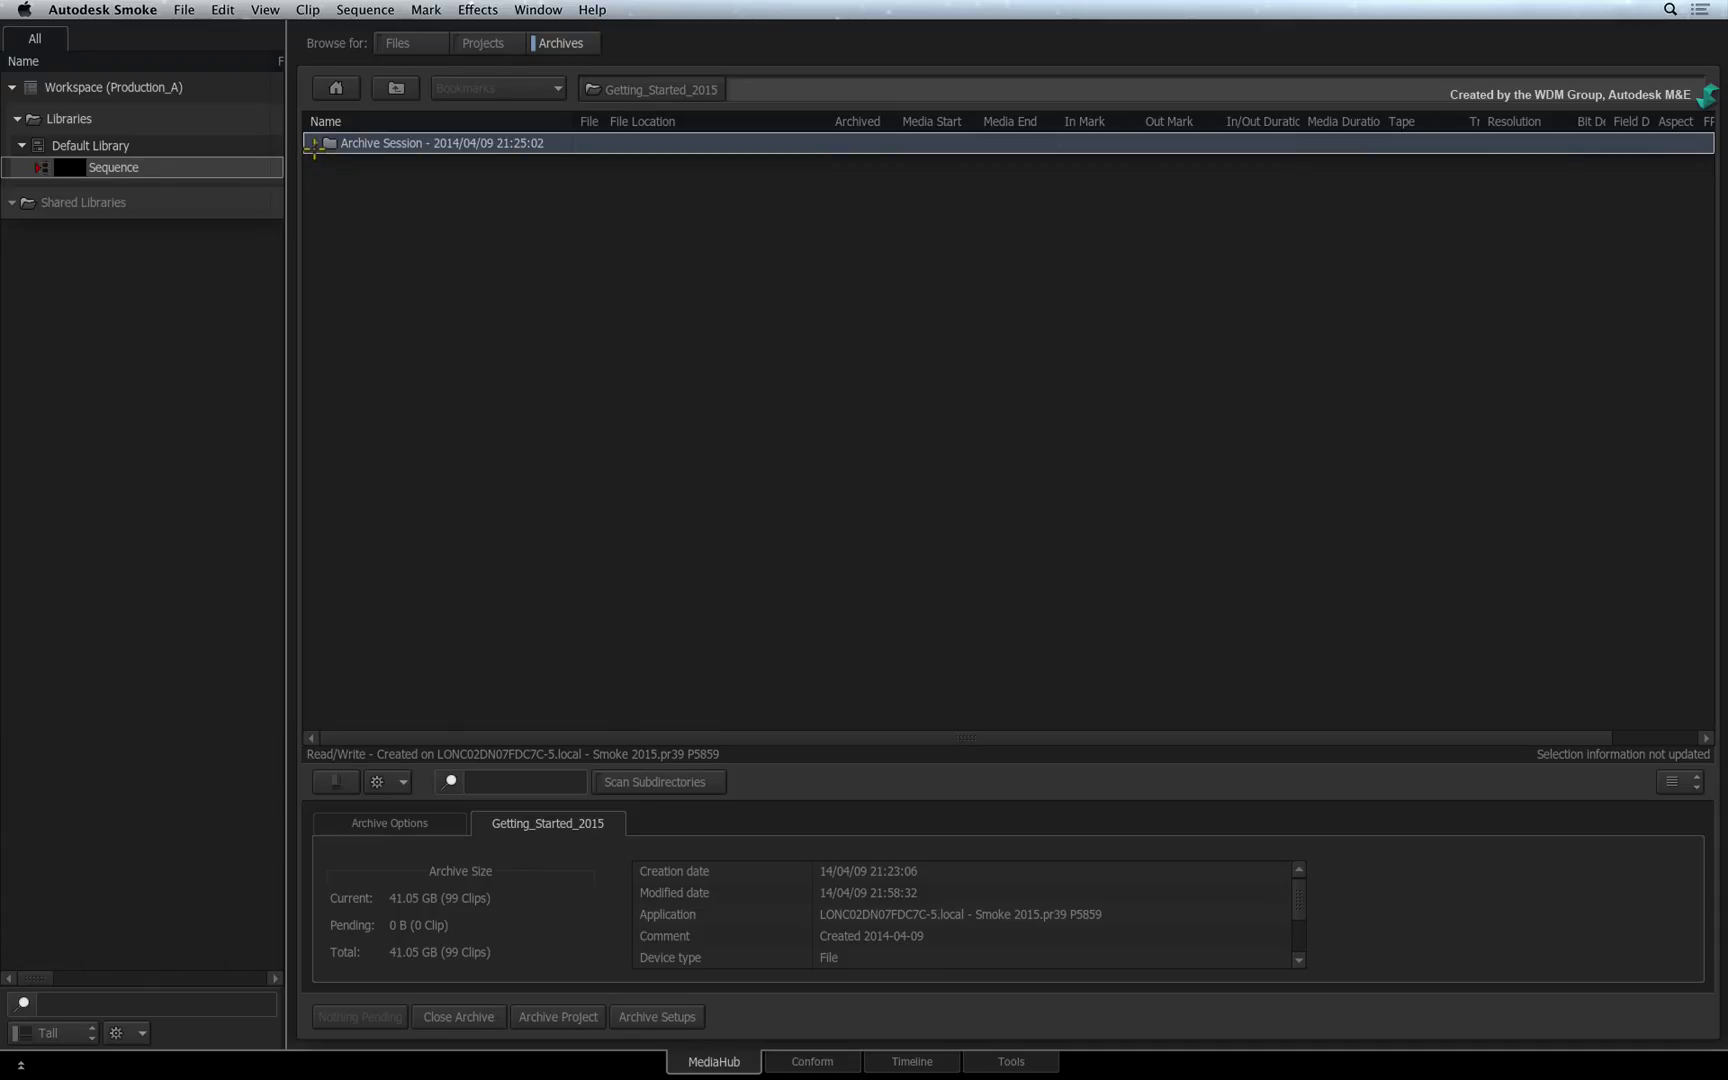
left_click(313, 143)
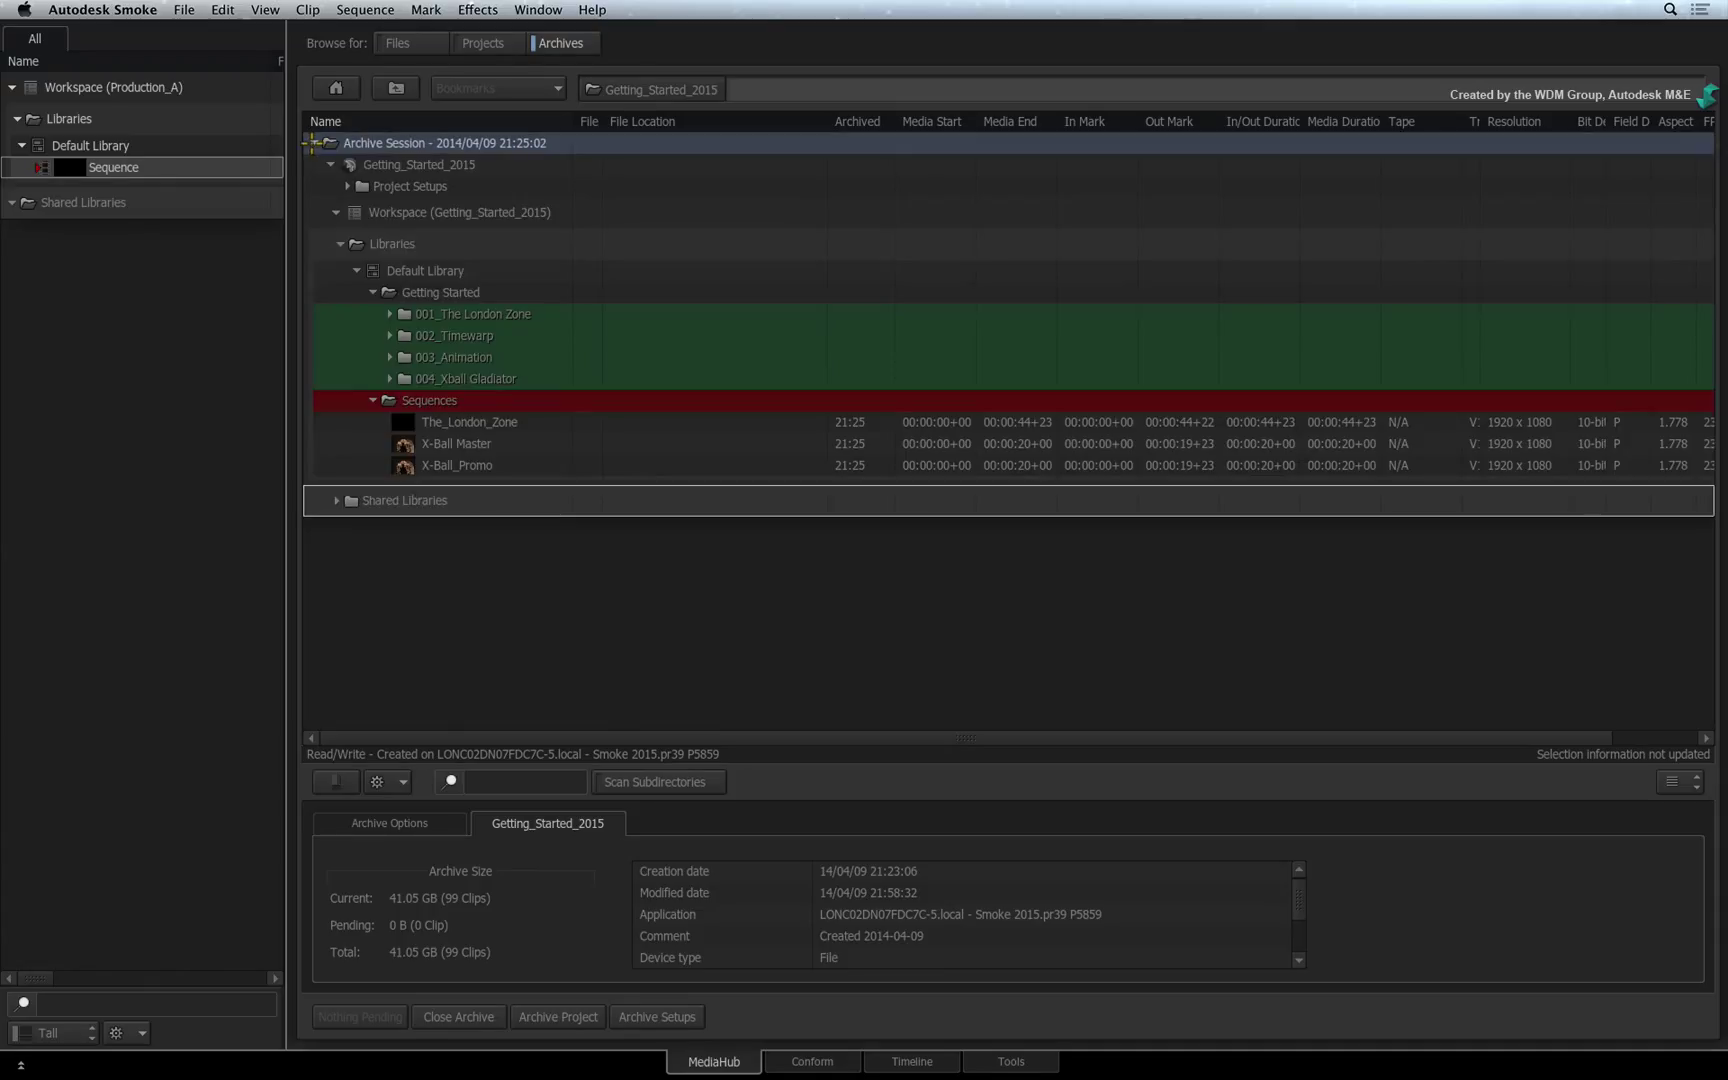
left_click(495, 163)
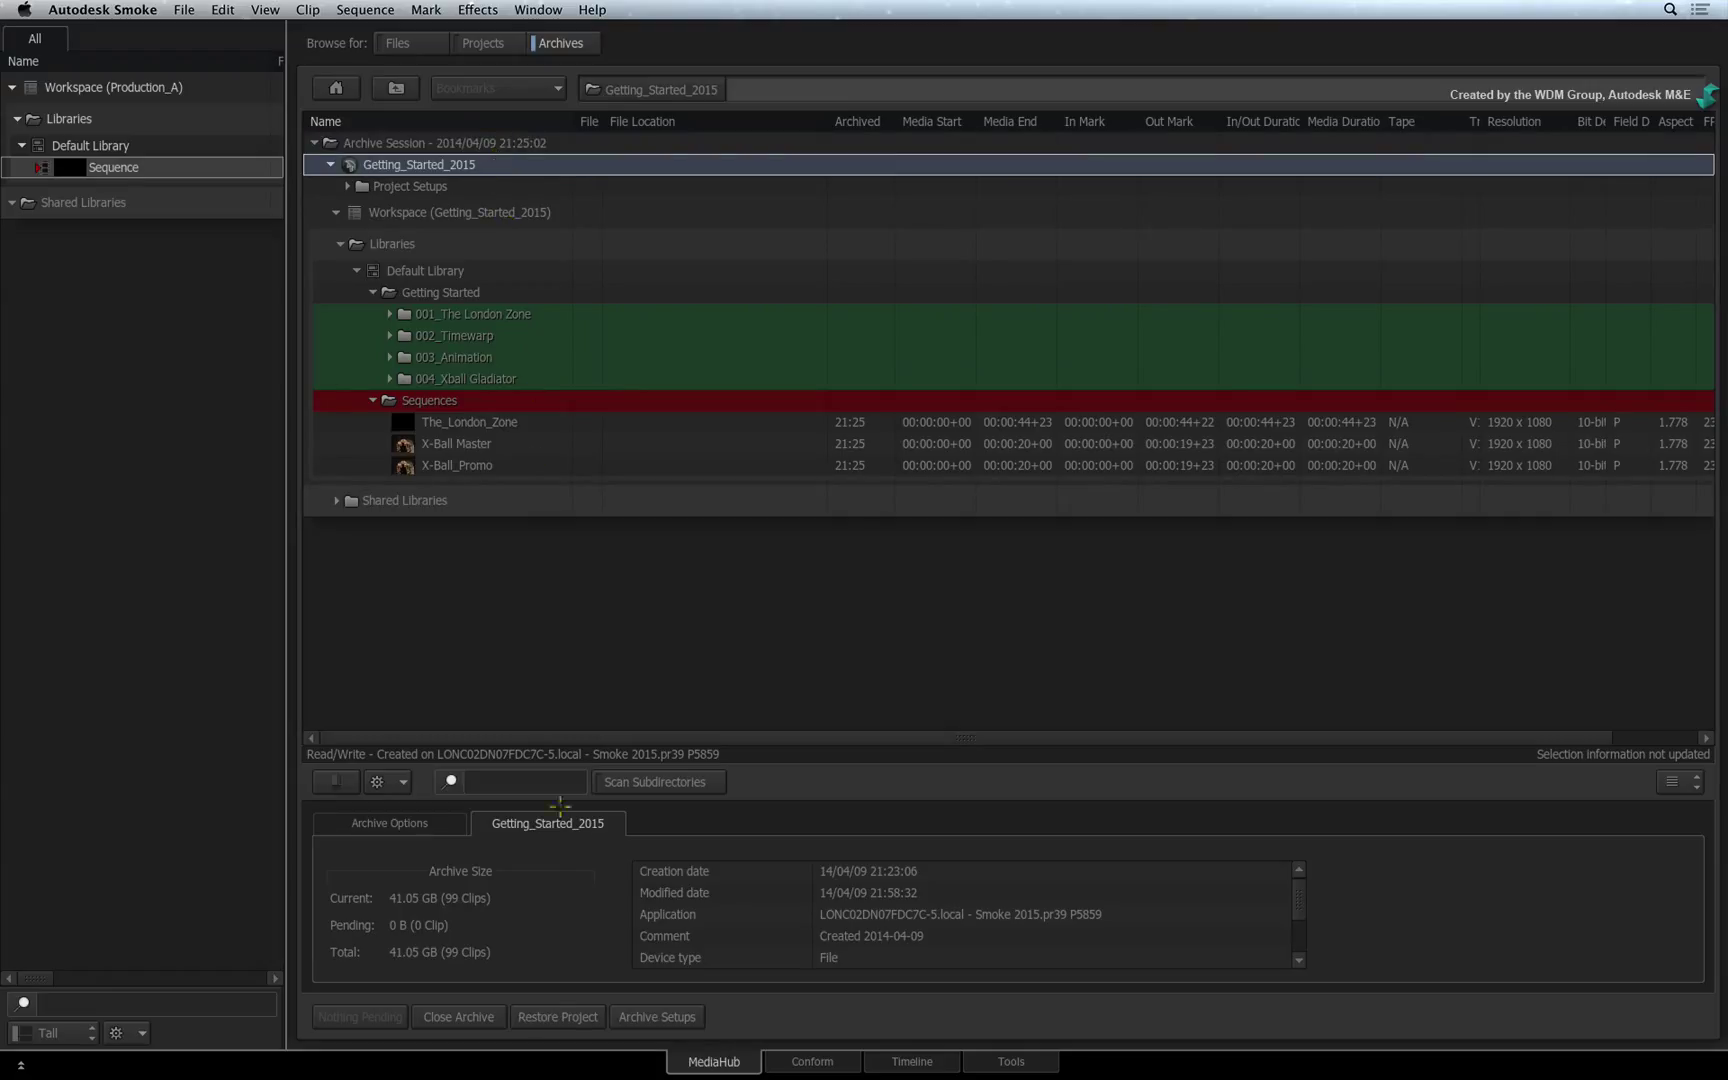
left_click(545, 1017)
left_click(467, 1015)
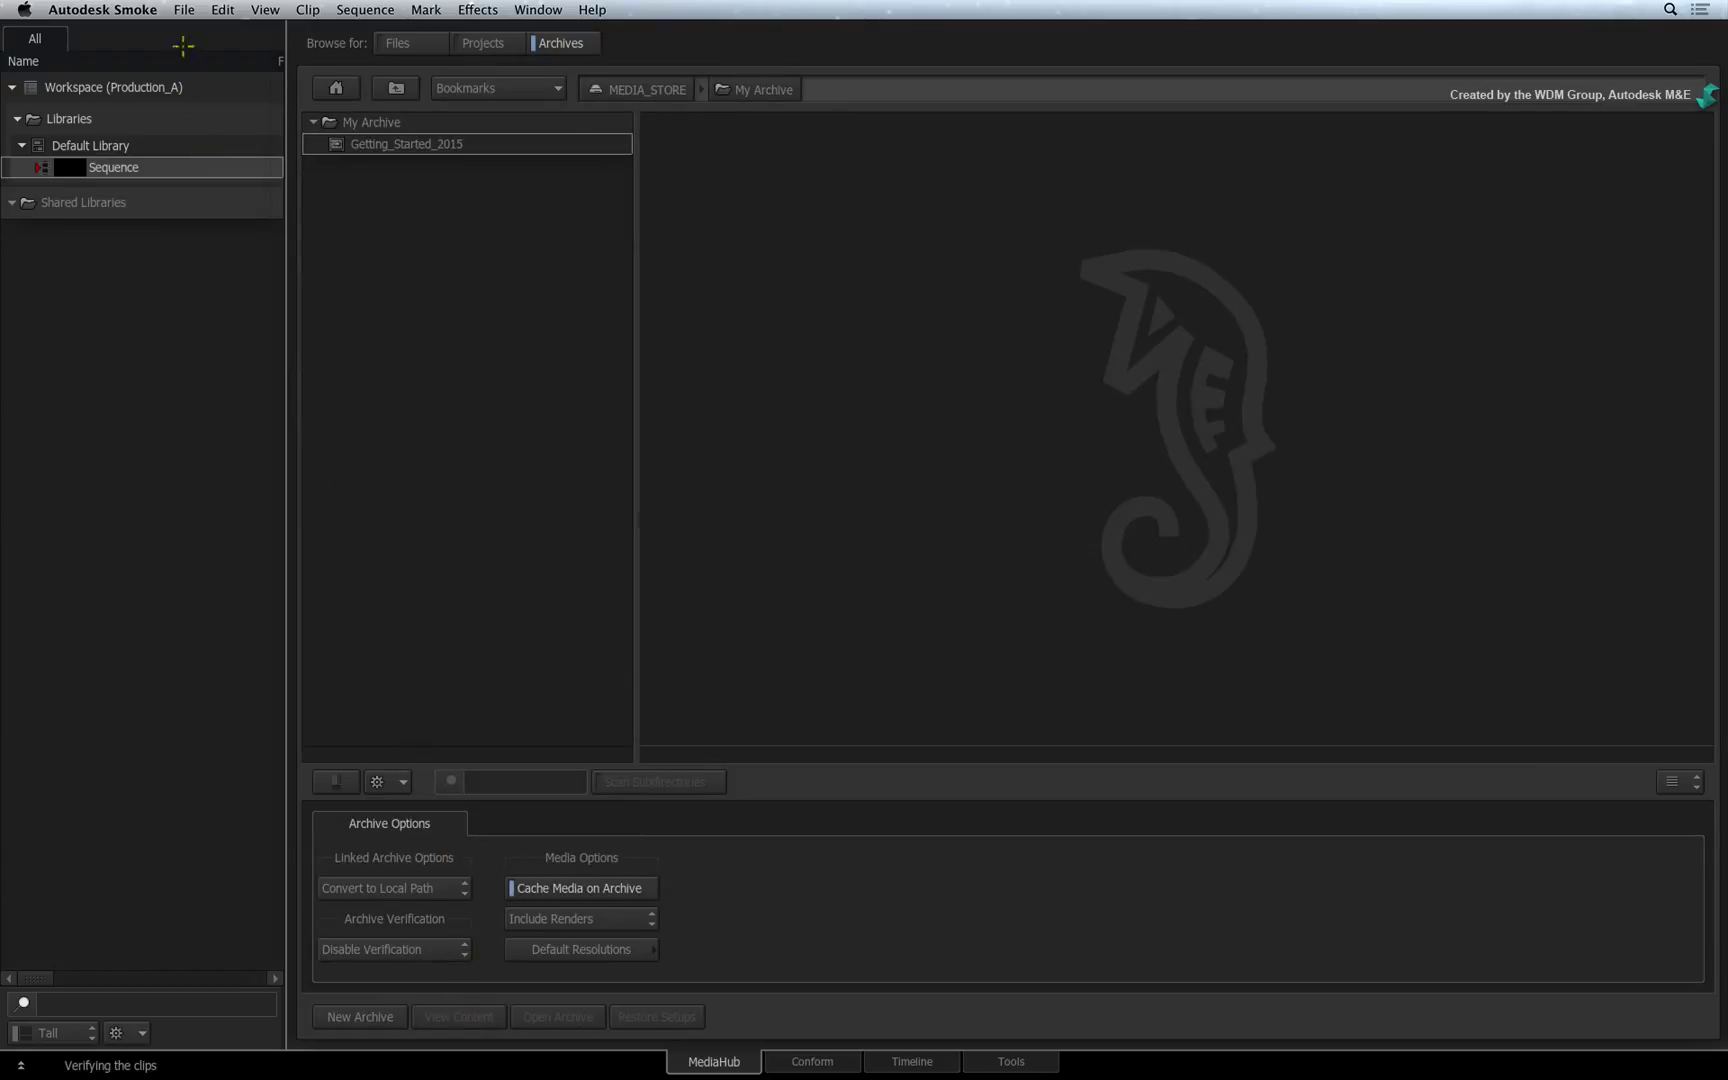
Step: Load Getting_Started_2015 as the current project through File > Project and User Settings
left_click(184, 11)
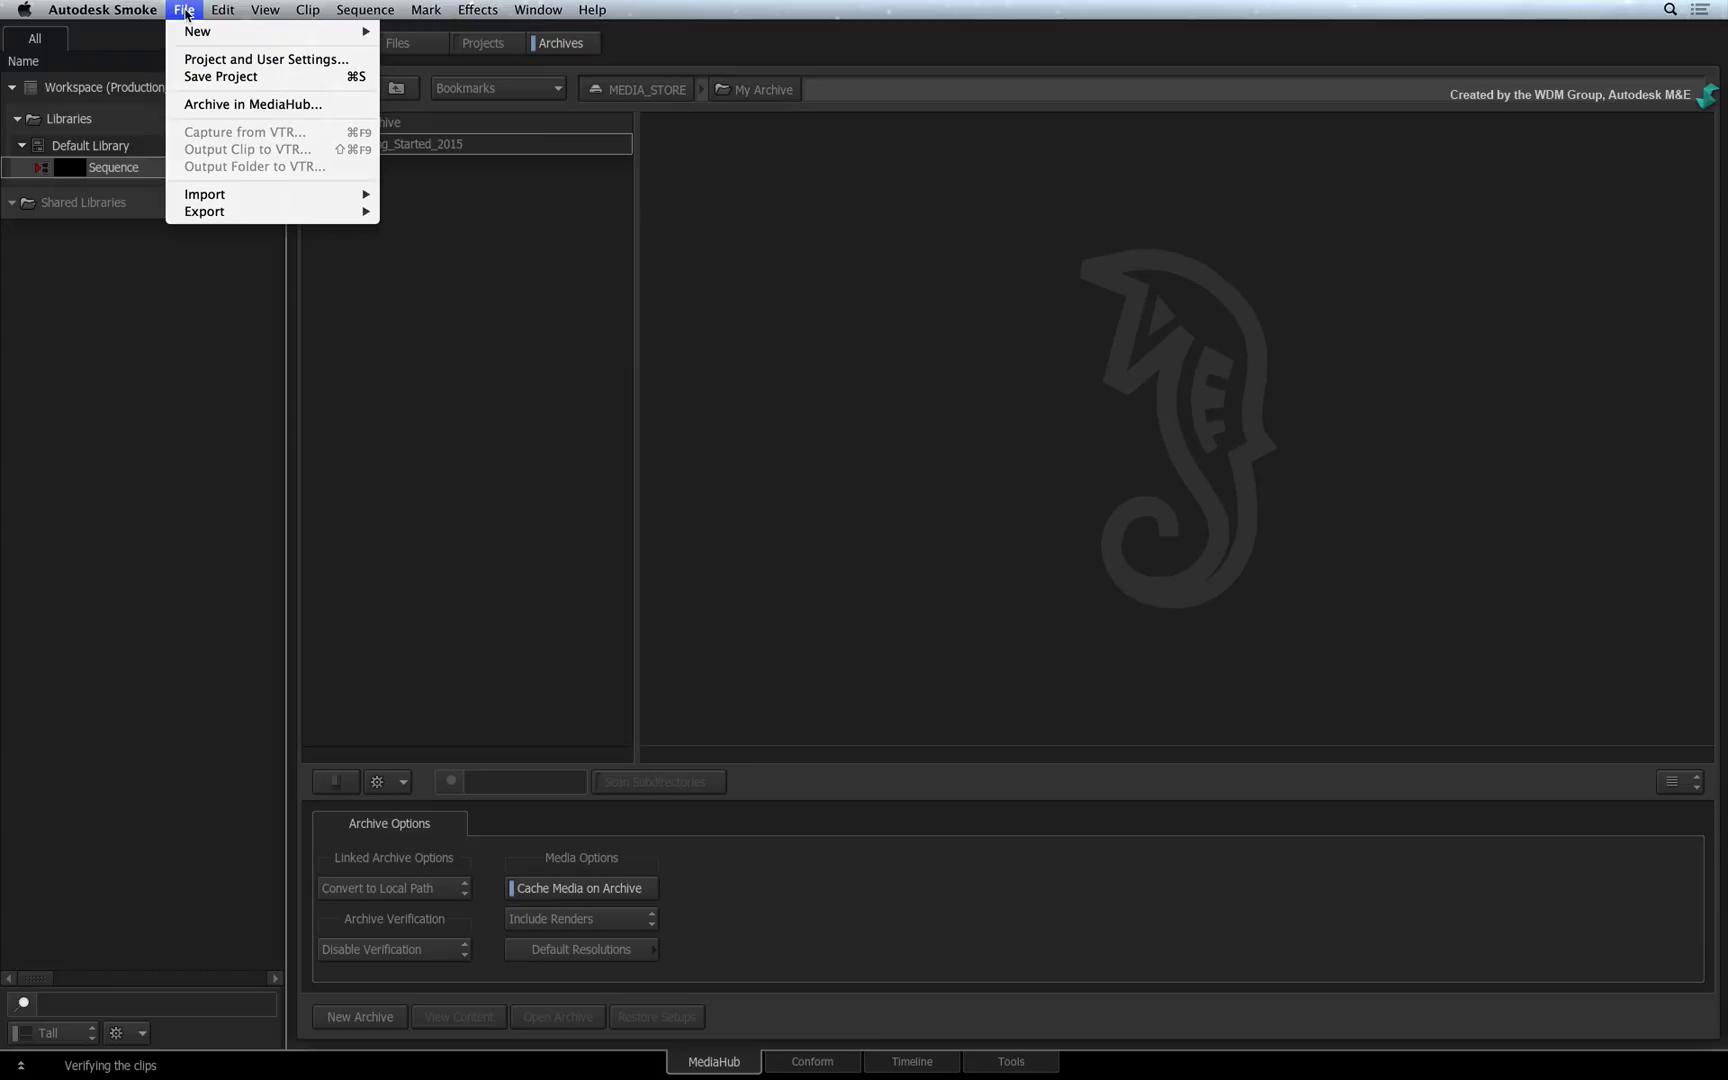
left_click(206, 61)
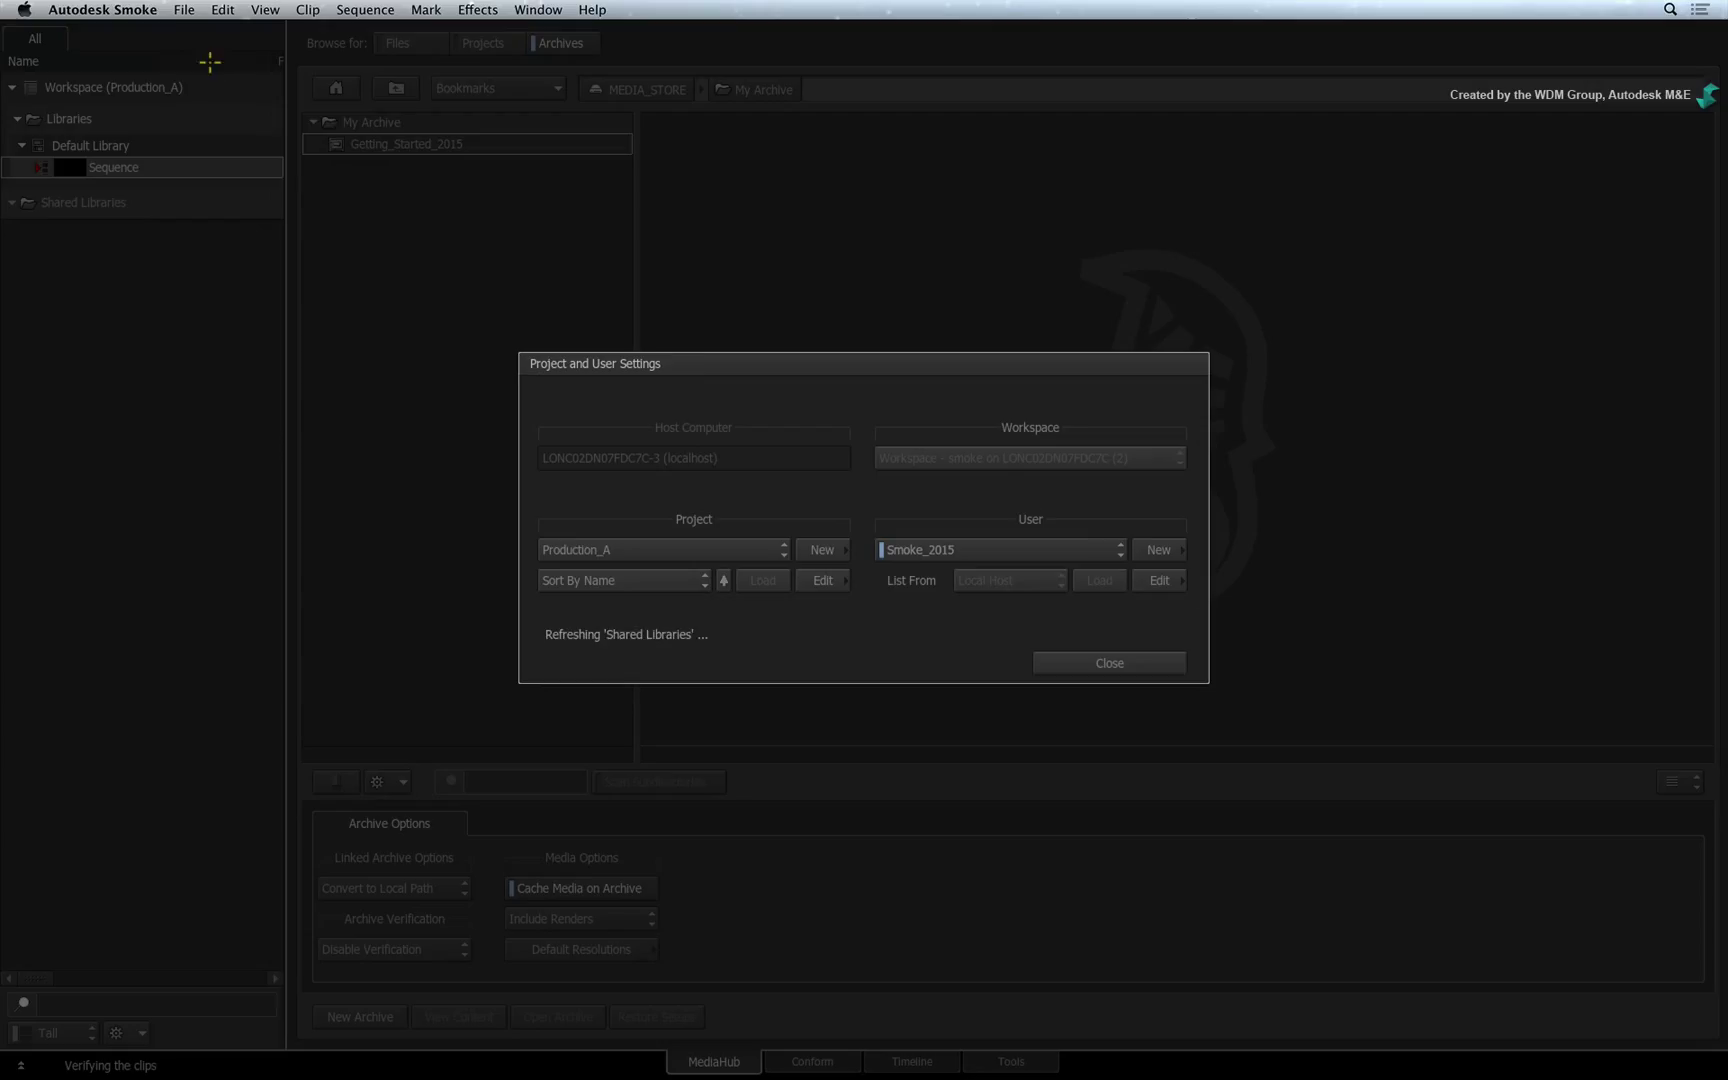
left_click(738, 545)
left_click(741, 496)
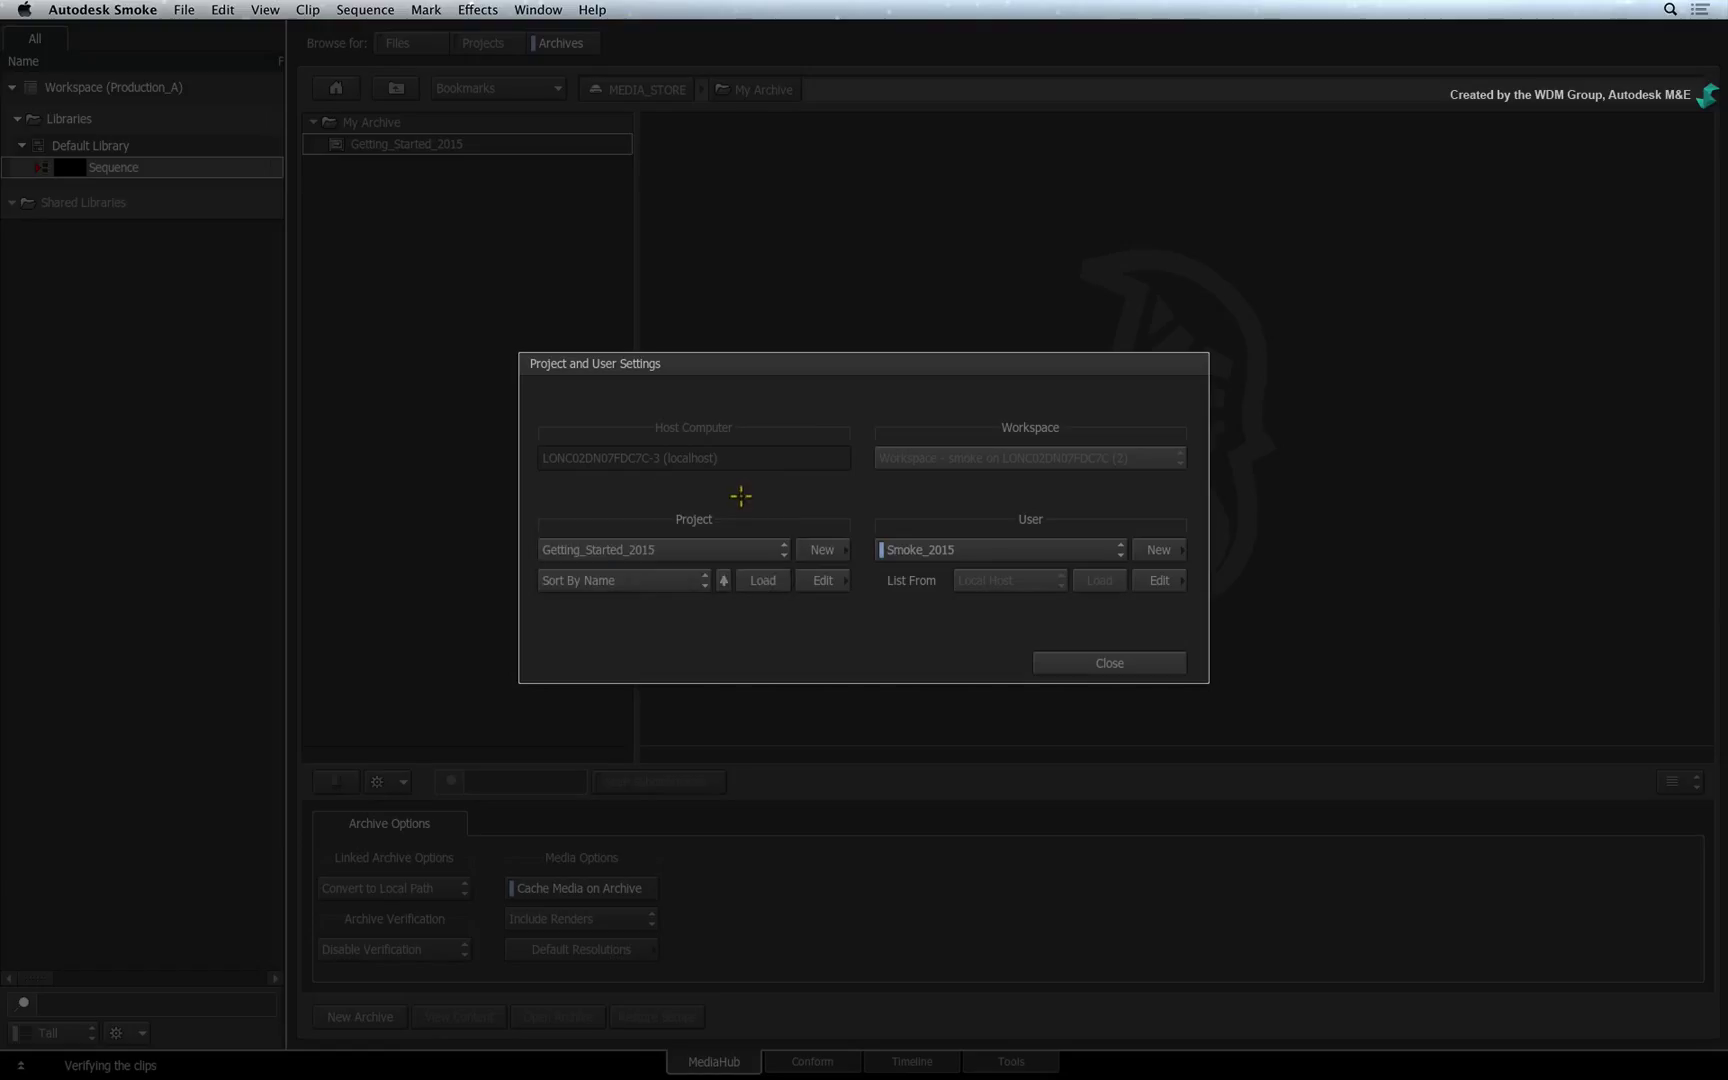
left_click(756, 580)
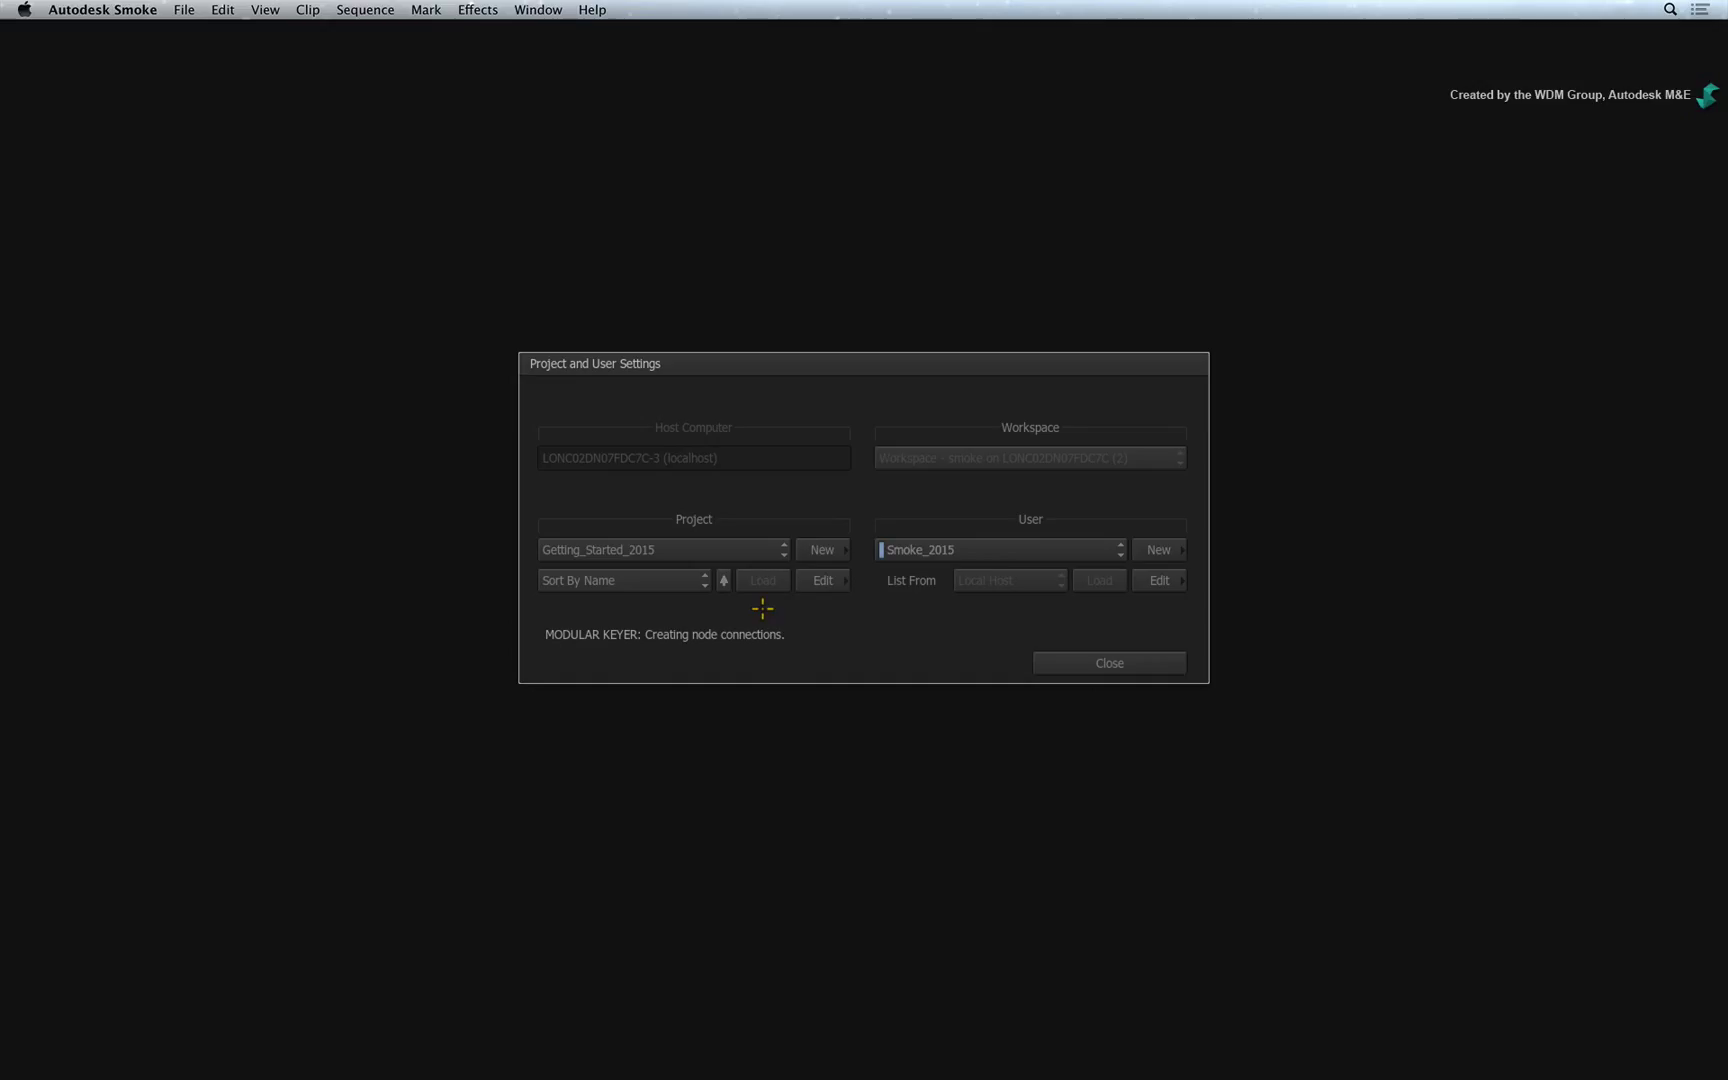
left_click(1156, 663)
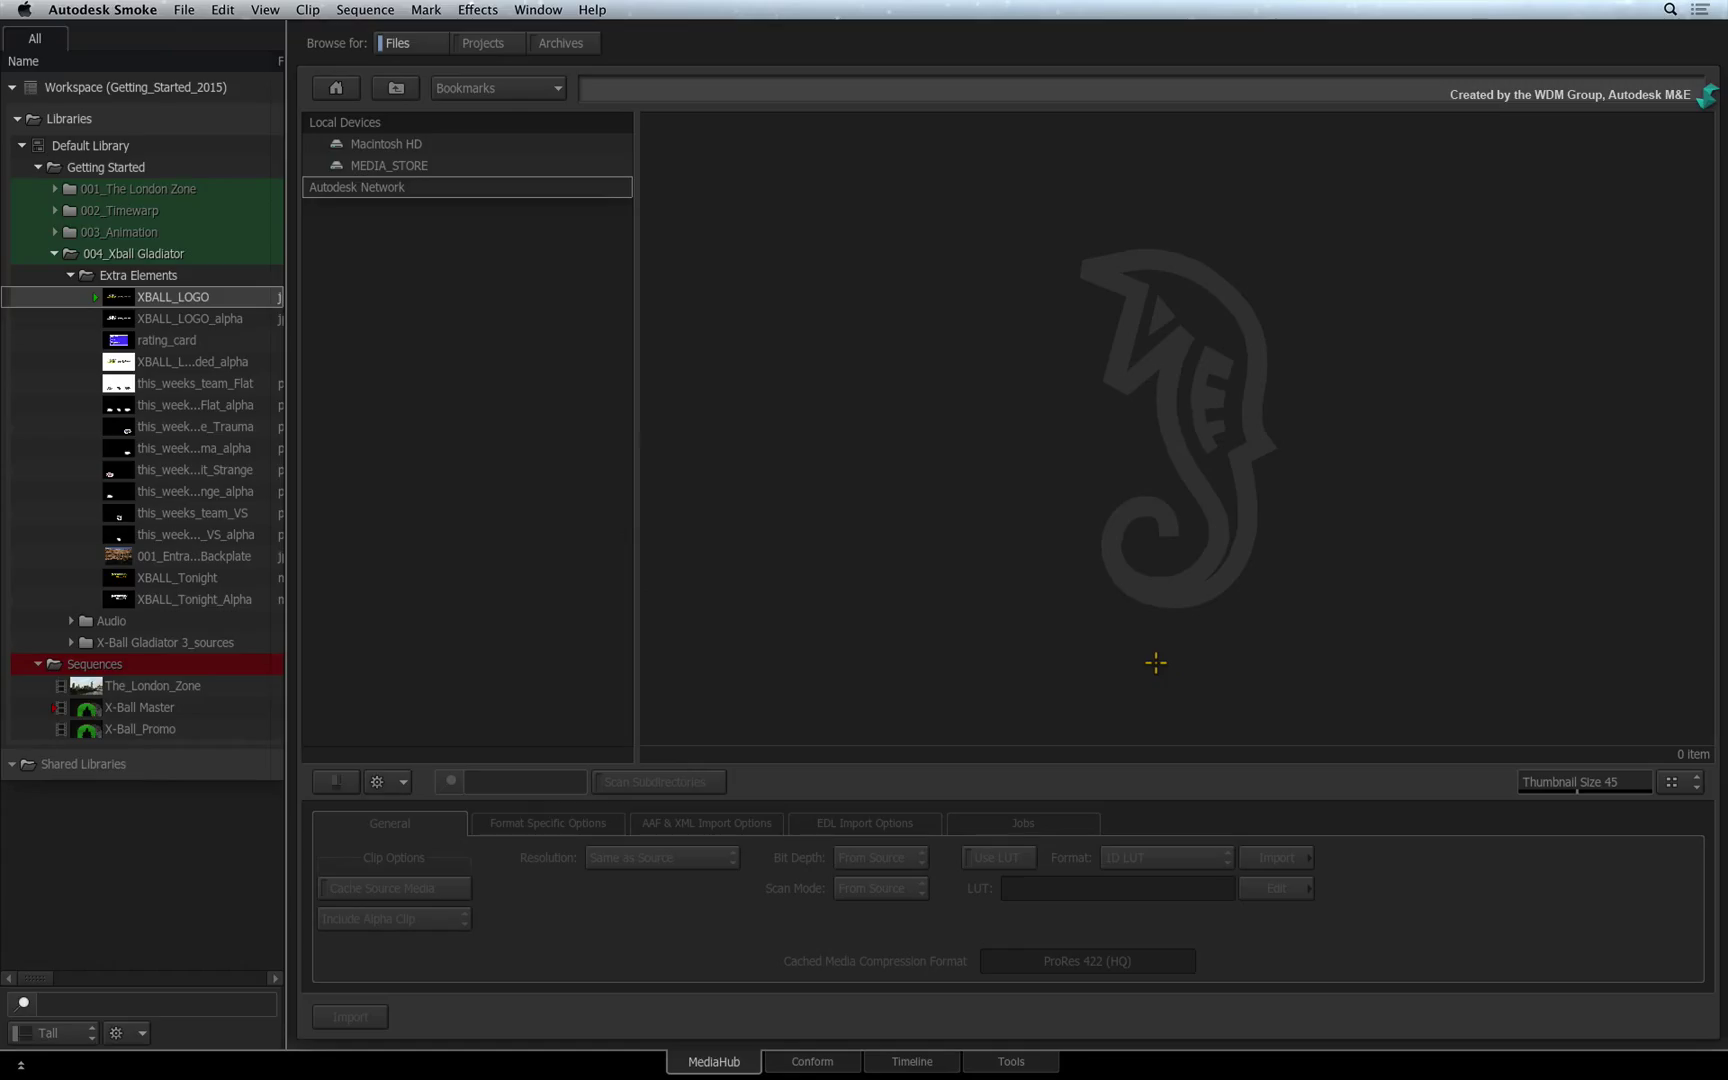
Step: Scrub the X-Ball Master sequence on the timeline, switch the viewer to Player, and play it
left_click(888, 1060)
mouse_move(603, 983)
left_mouse_down()
mouse_move(1507, 932)
mouse_move(582, 980)
left_mouse_up()
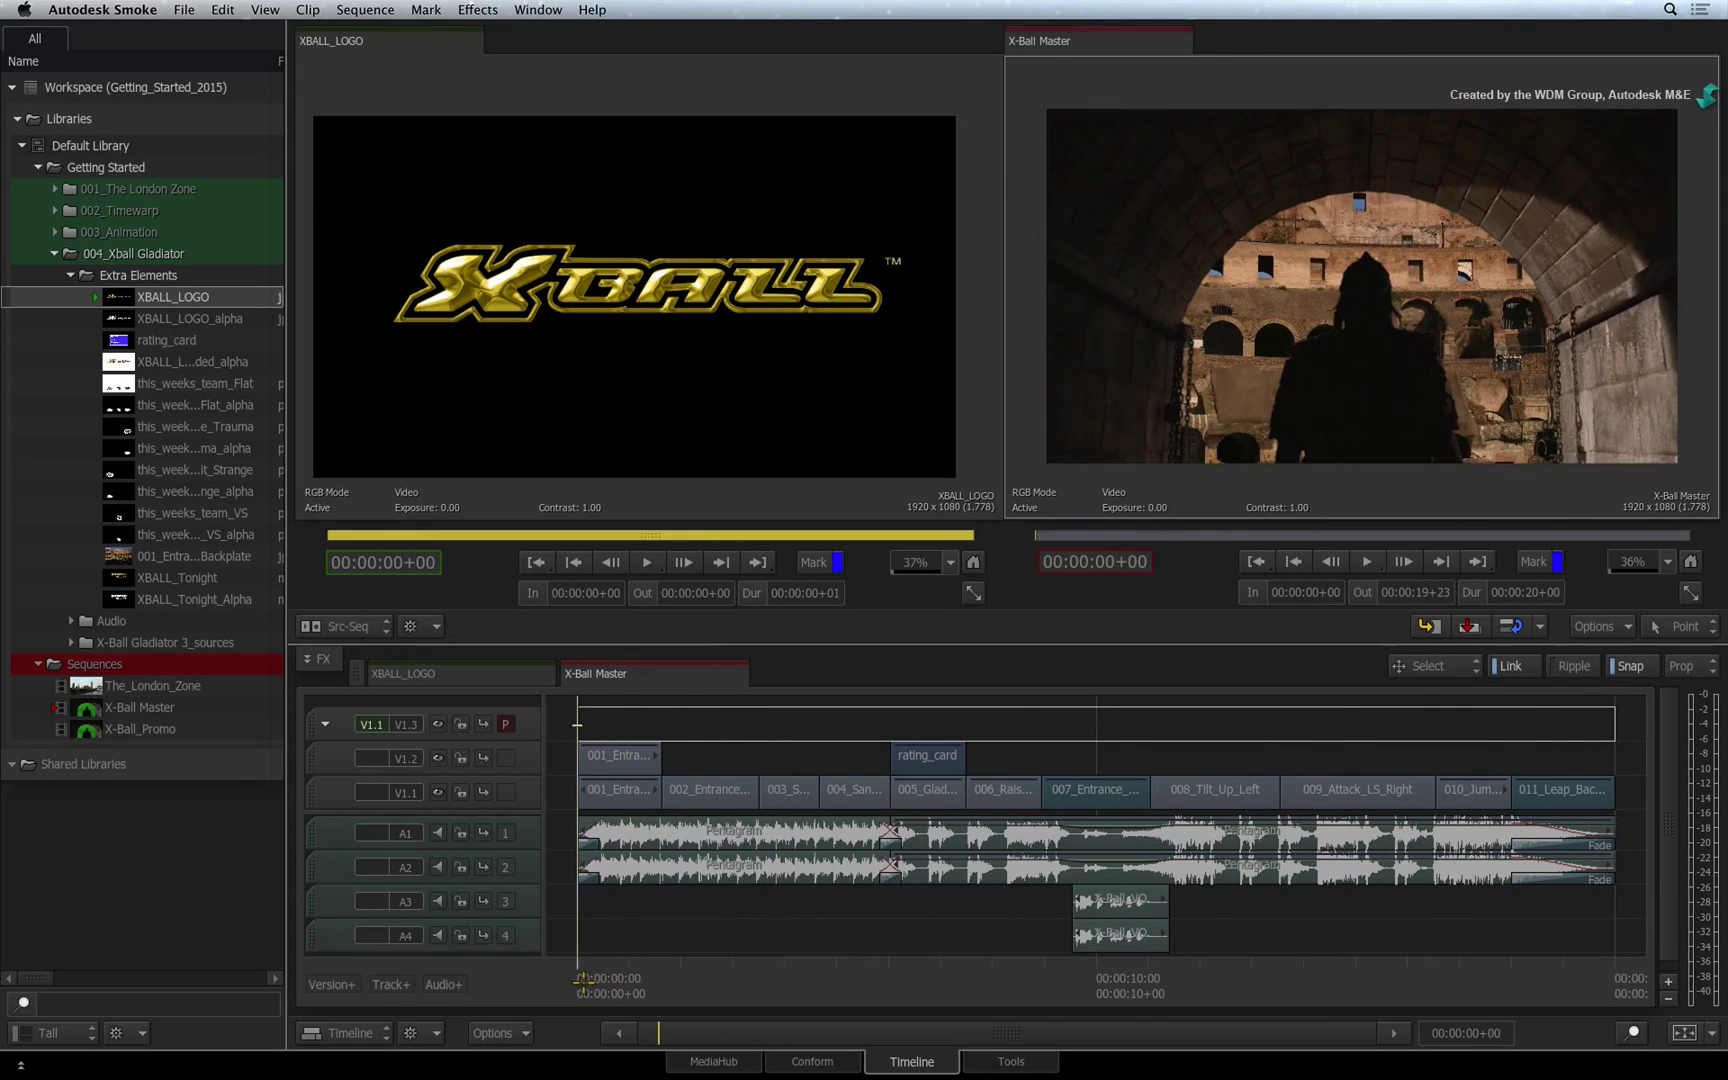
left_click(348, 626)
left_click(345, 595)
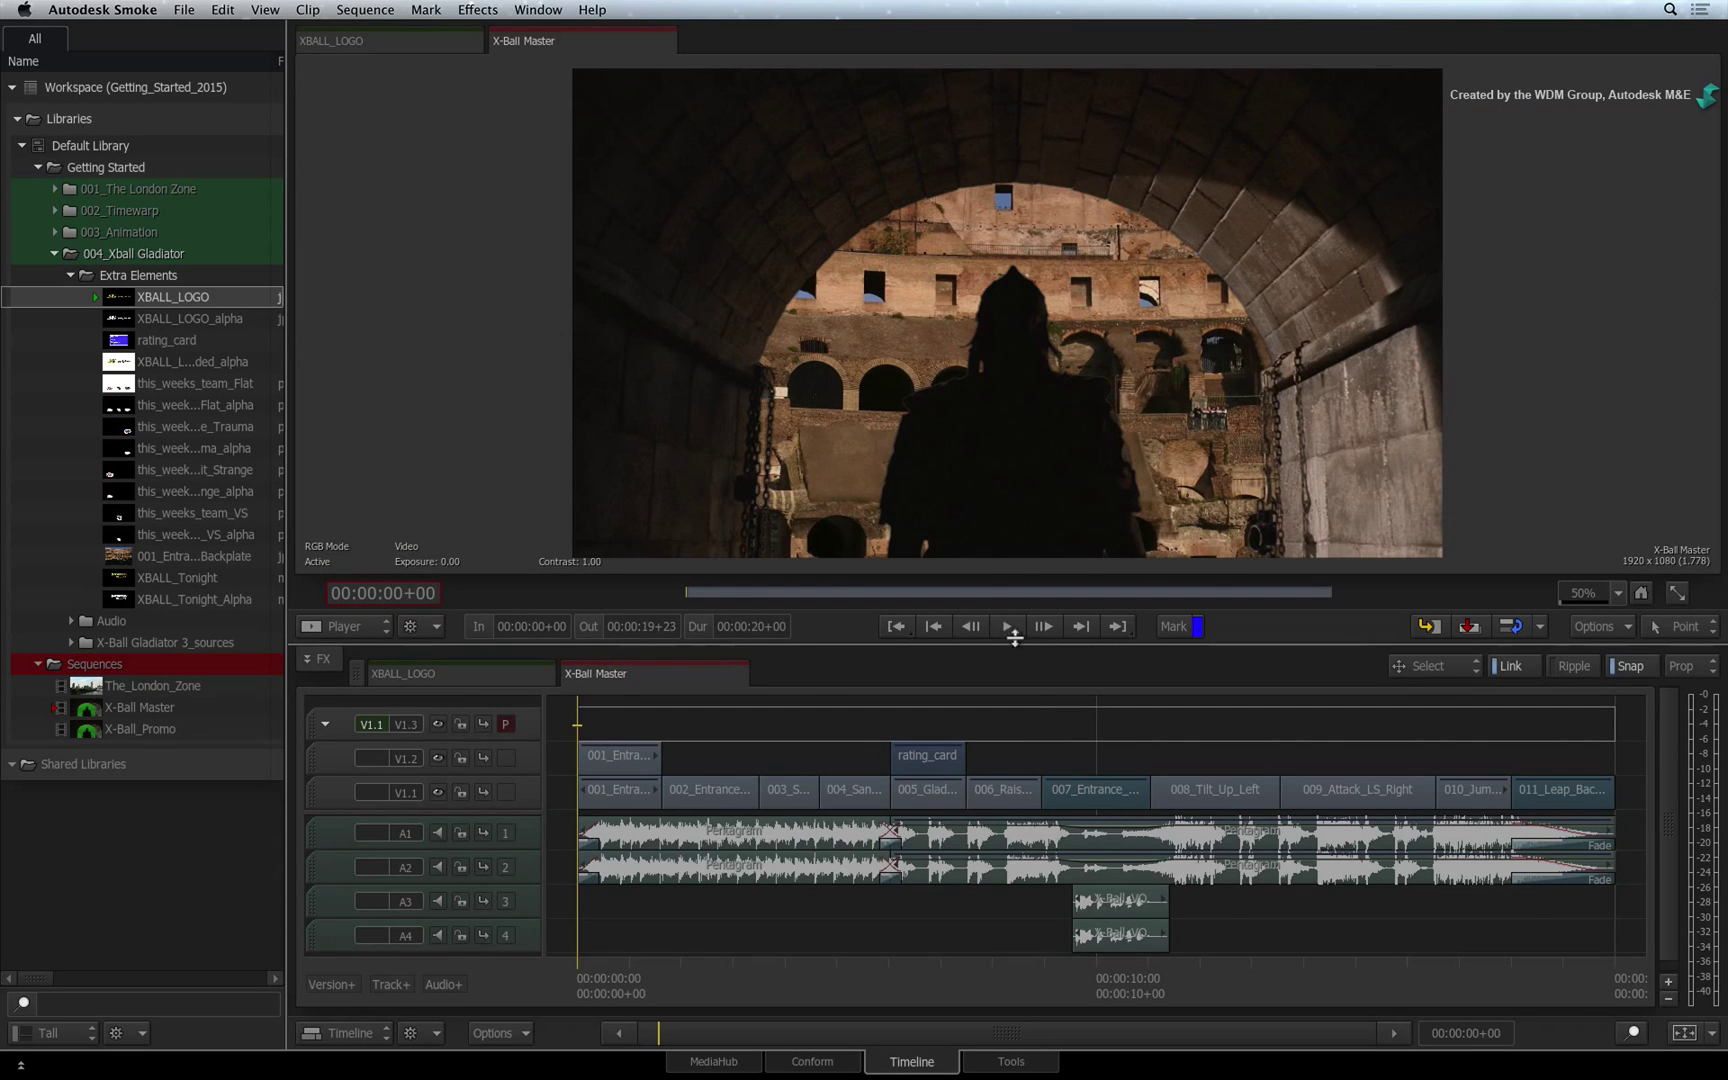
left_click(1006, 626)
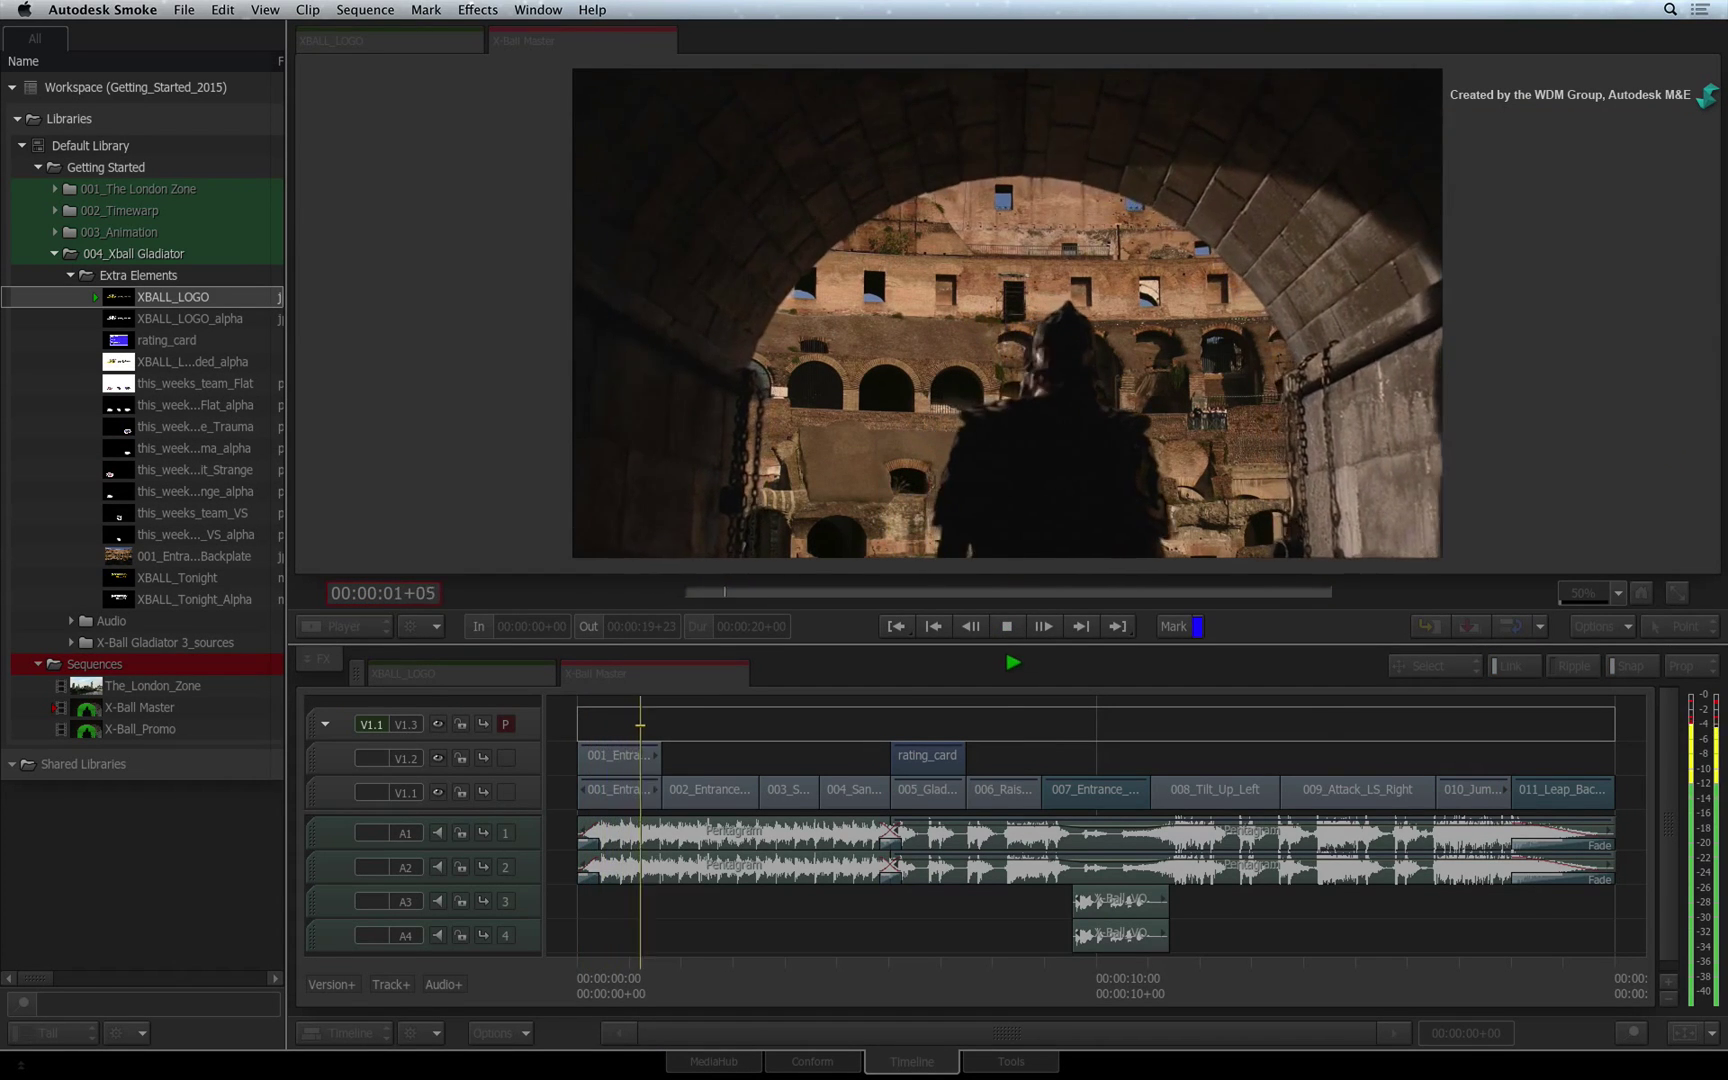